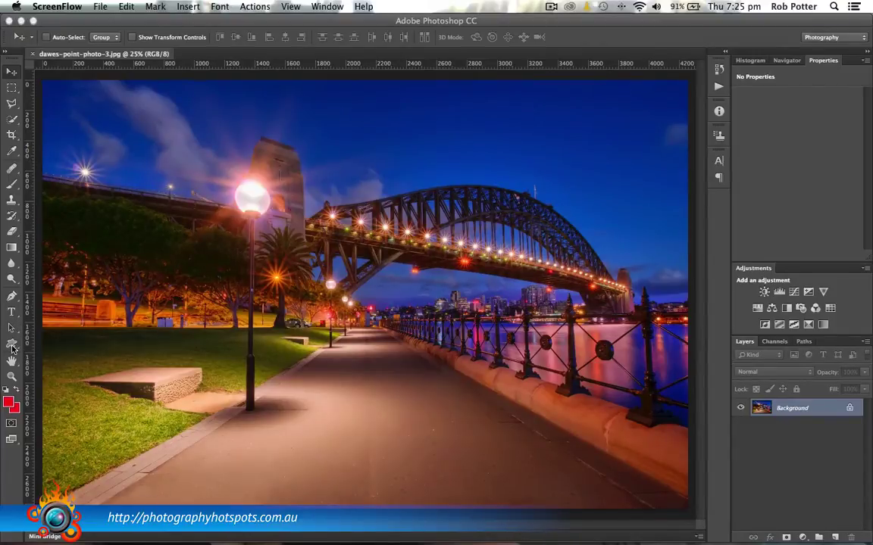
Try out the Rectangle Tool and the Ellipse Tool from the shape tool group
{"action": "left_click", "coordinate": [12, 345]}
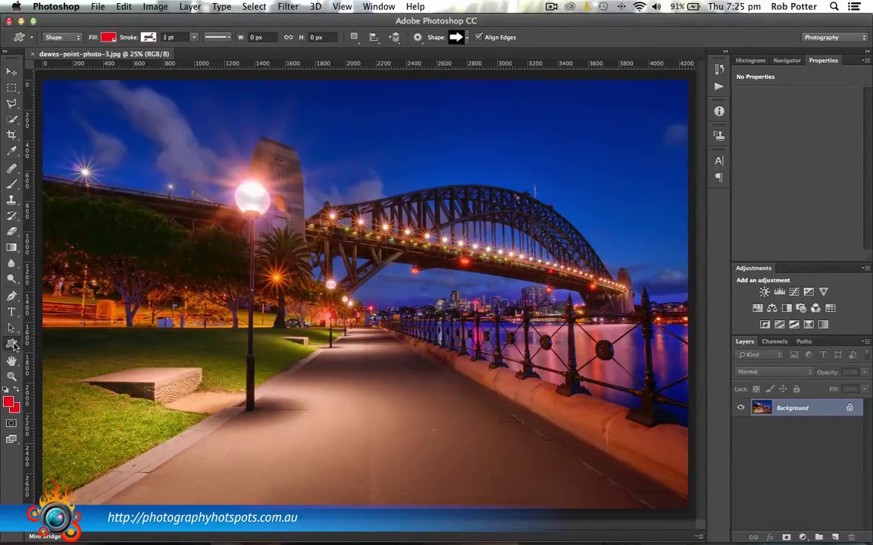
{"action": "right_click", "coordinate": [14, 345]}
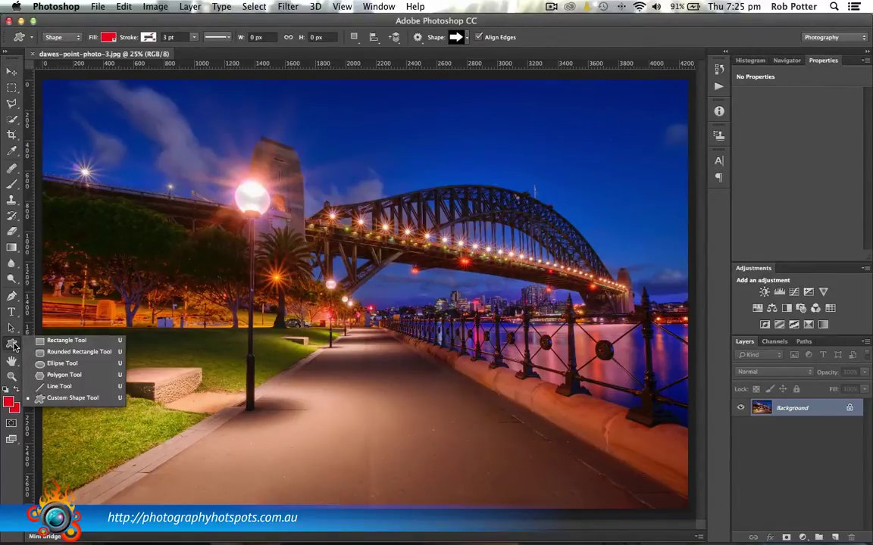
{"action": "left_click", "coordinate": [58, 342]}
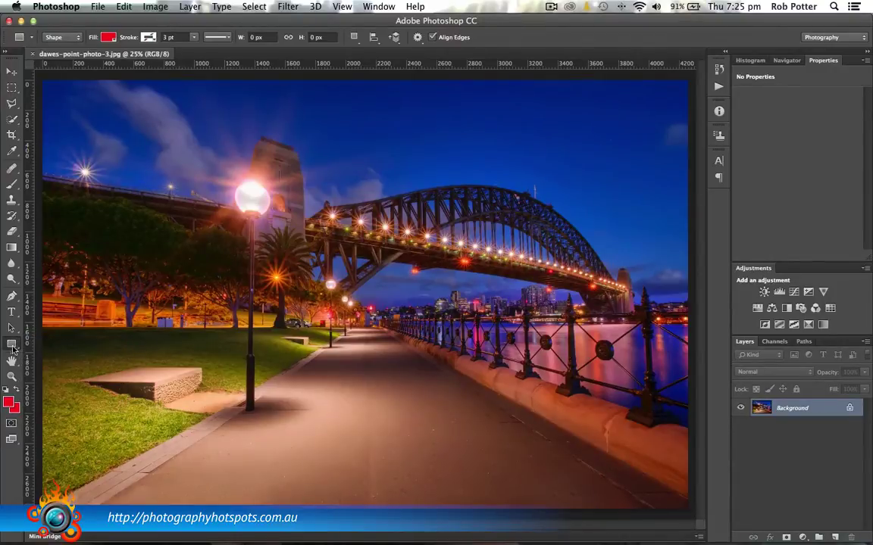
{"action": "right_click", "coordinate": [11, 346]}
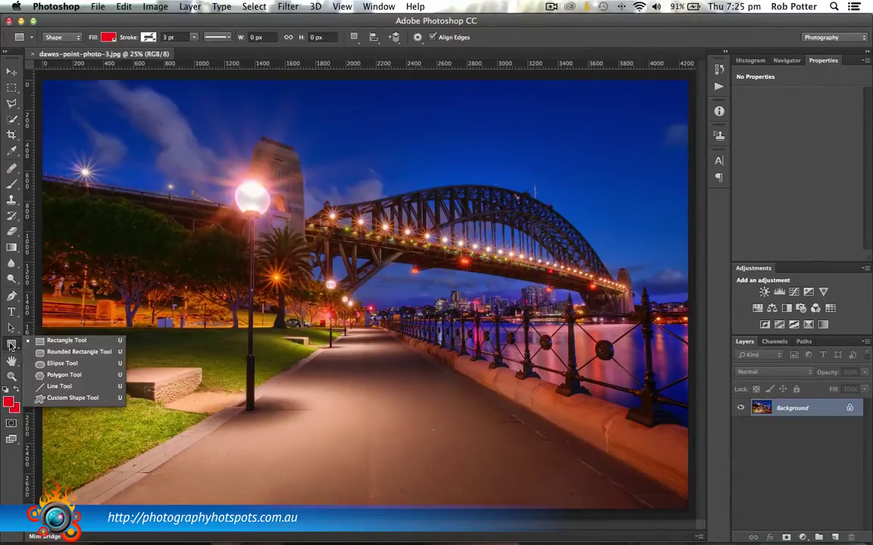
{"action": "left_click", "coordinate": [50, 366]}
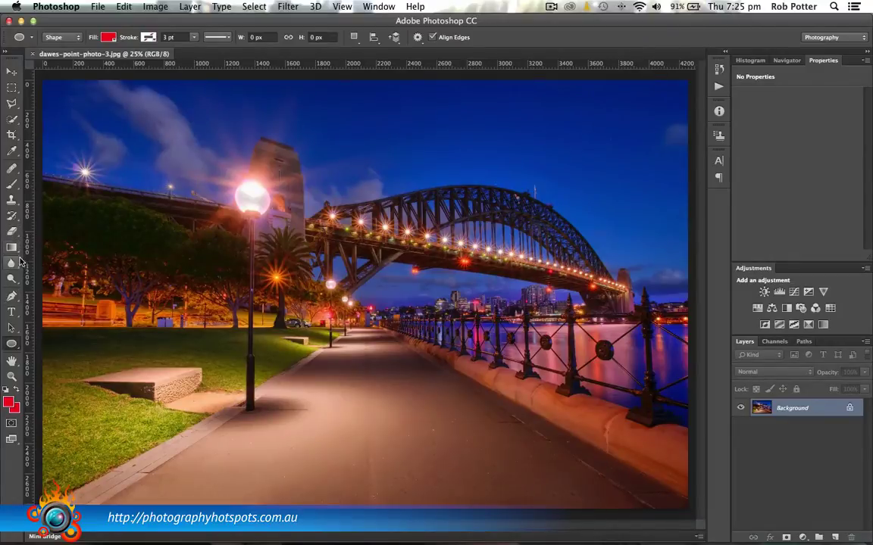
Activate the Custom Shape Tool and open its shape library at the beginning of the set
{"action": "left_click", "coordinate": [13, 343]}
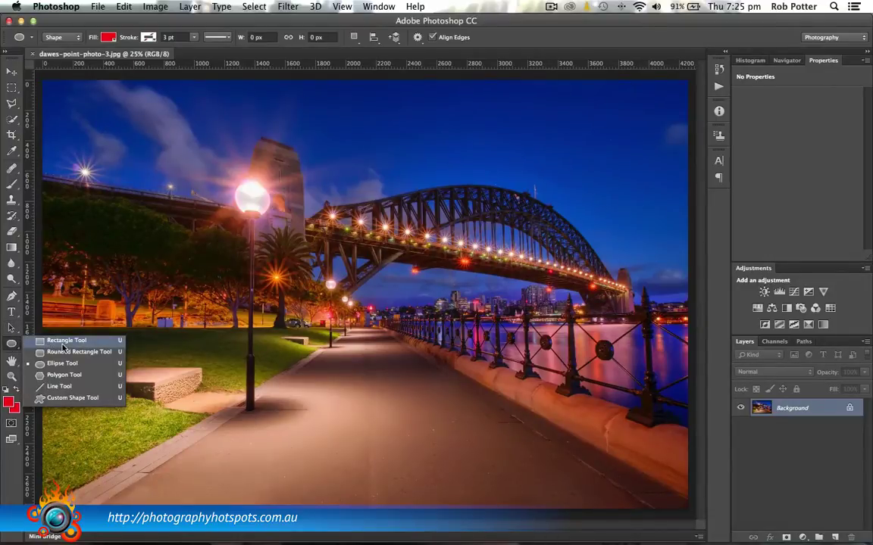
{"action": "left_click", "coordinate": [63, 400]}
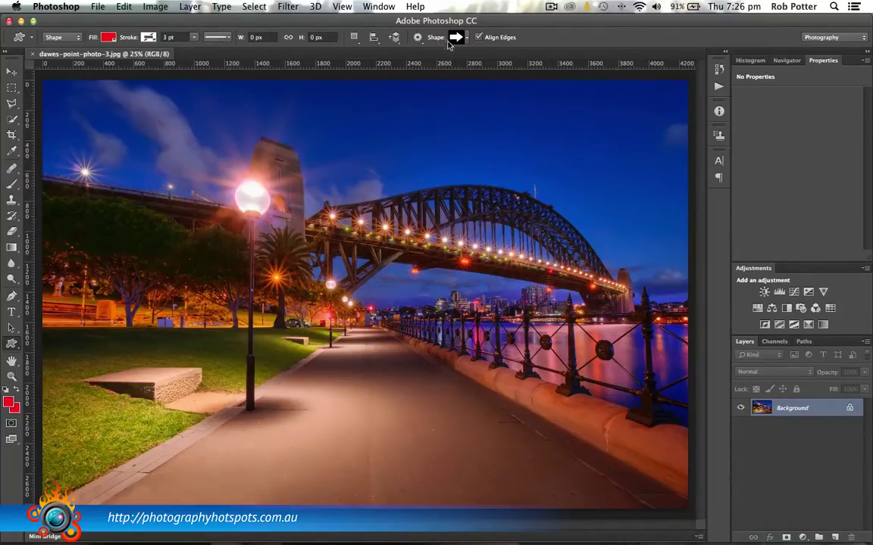
{"action": "left_click", "coordinate": [467, 38]}
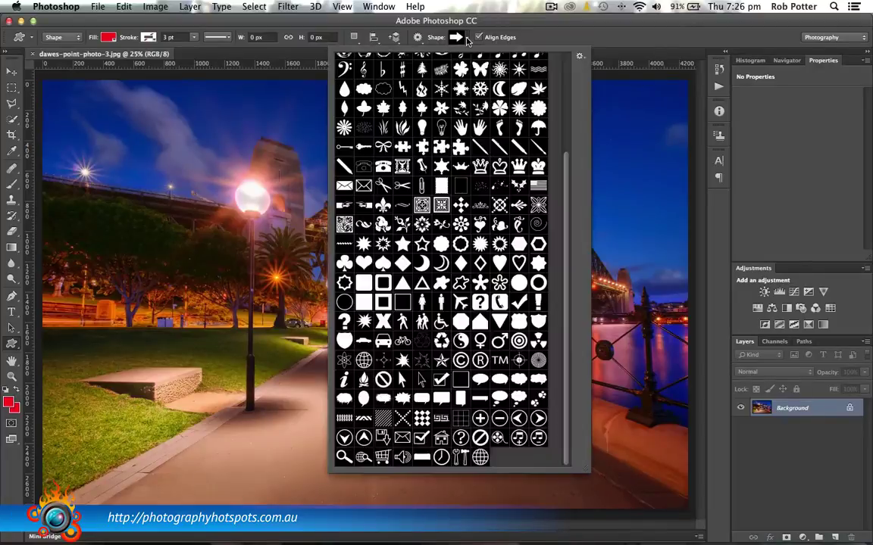
{"action": "left_click_drag", "start_coordinate": [568, 186], "coordinate": [576, 84]}
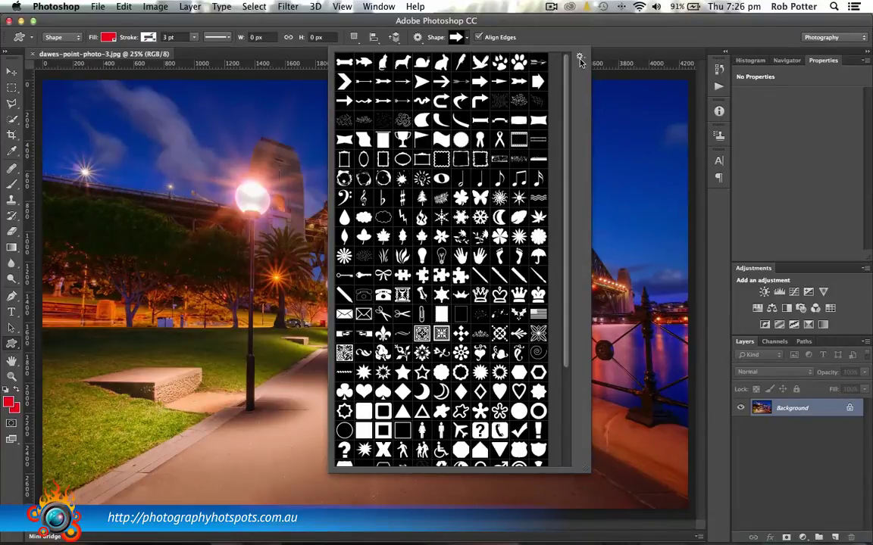
Replace the listed custom shapes with the Animals set, followed by the Music set
{"action": "left_click", "coordinate": [580, 59]}
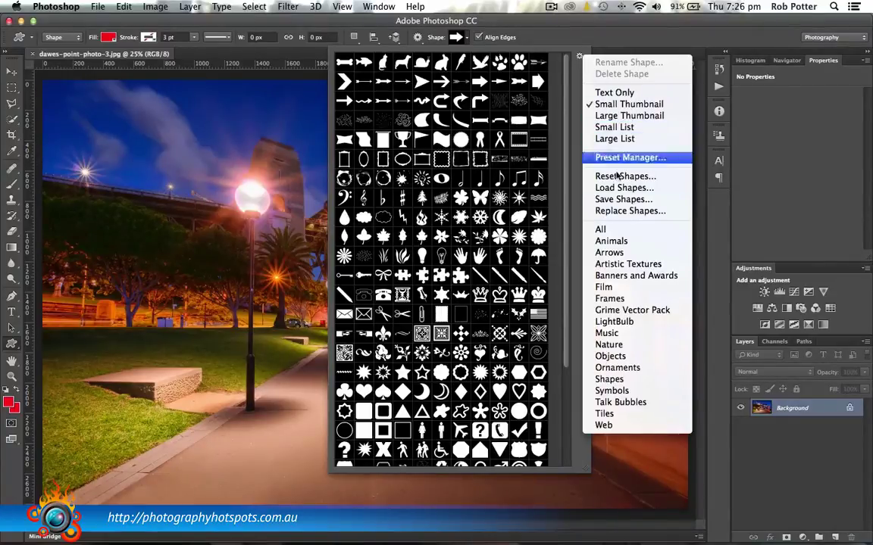
{"action": "left_click", "coordinate": [613, 241]}
{"action": "left_click", "coordinate": [530, 198]}
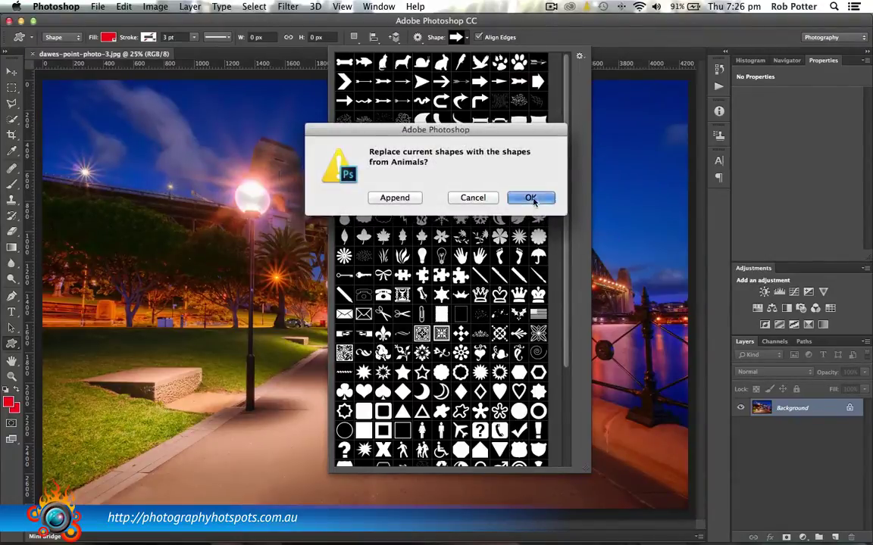
{"action": "left_click", "coordinate": [580, 56]}
{"action": "left_click", "coordinate": [617, 331]}
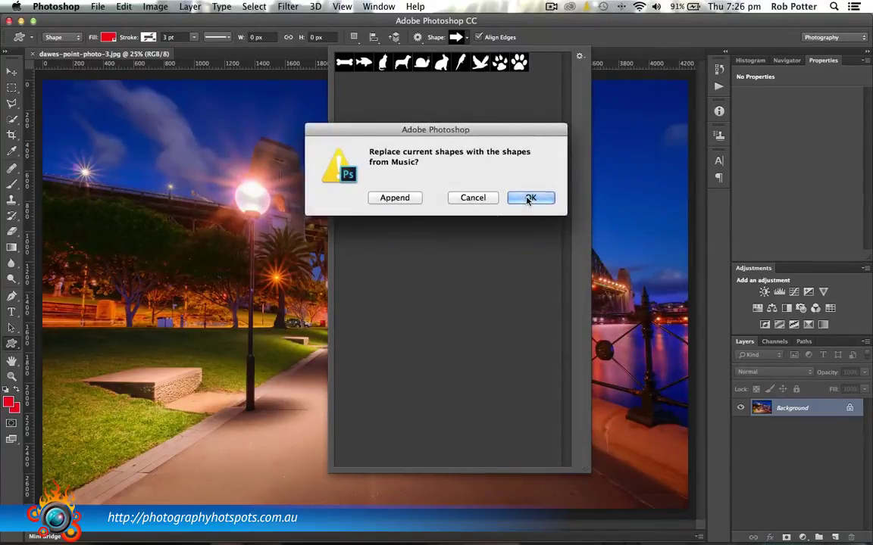
{"action": "left_click", "coordinate": [534, 198]}
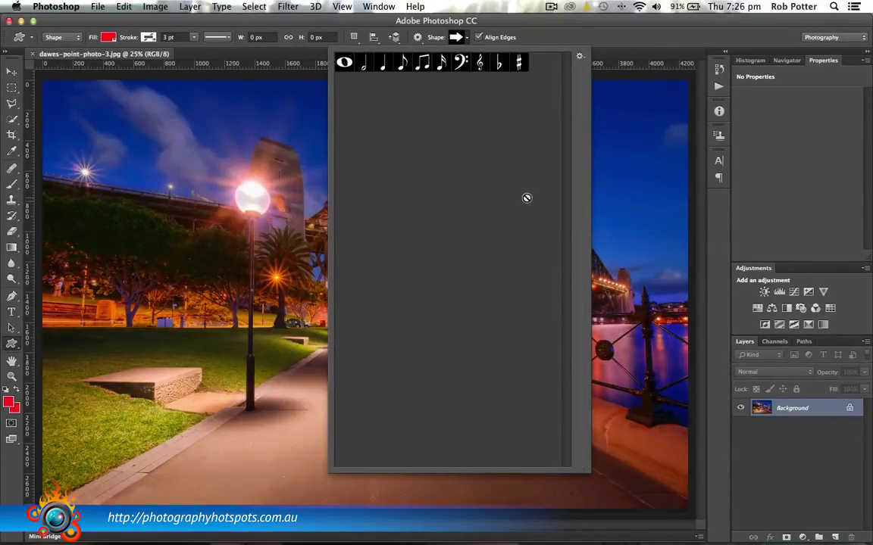
Replace the Music shapes in the custom shape library with the complete All set
{"action": "left_click", "coordinate": [581, 58]}
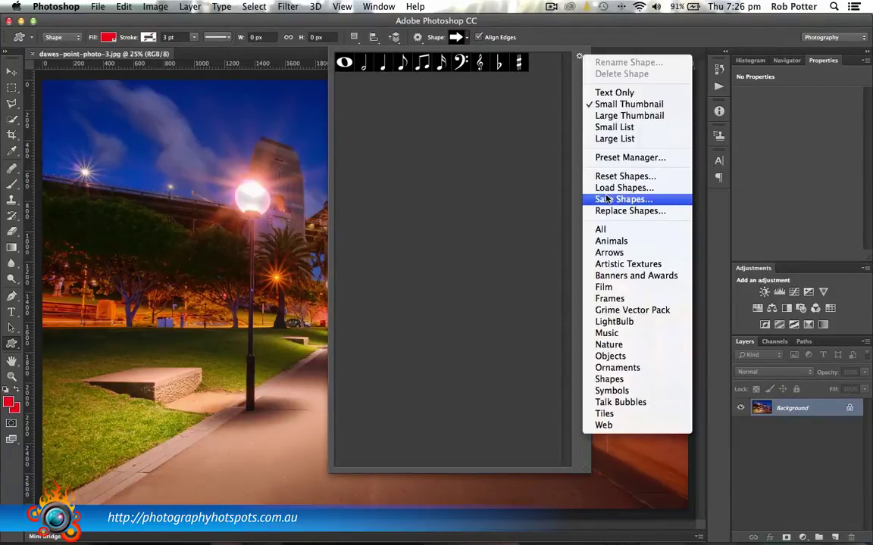
{"action": "left_click", "coordinate": [610, 231]}
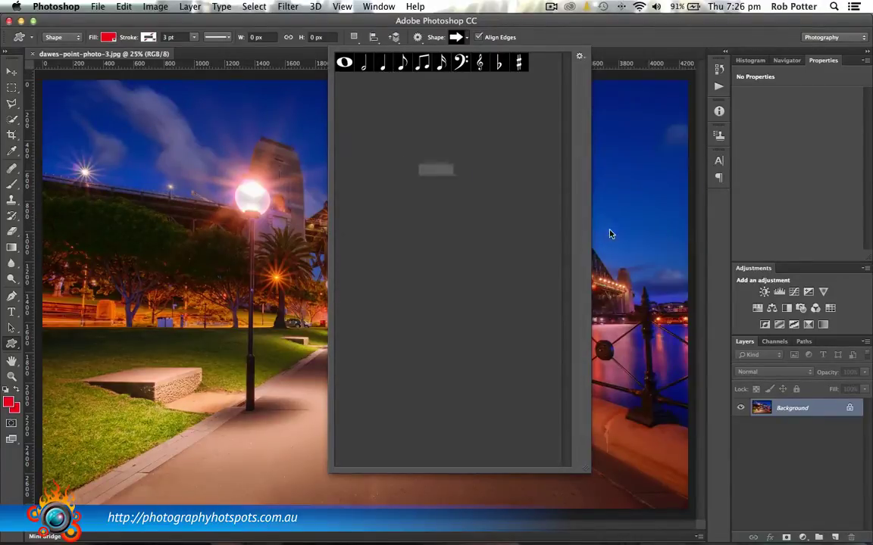
{"action": "left_click", "coordinate": [531, 197]}
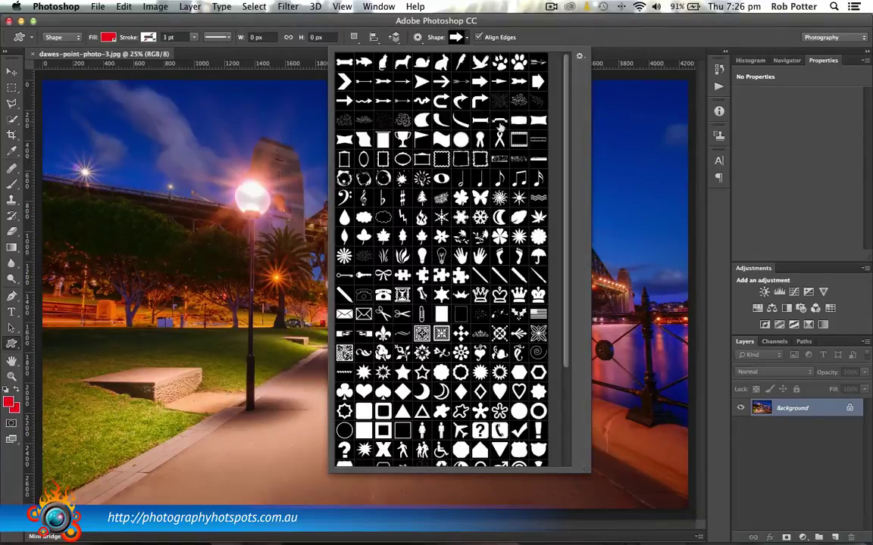
Look through the full shape library and choose the circled © copyright symbol as the custom shape
{"action": "scroll", "coordinate": [487, 287], "scroll_direction": "down", "scroll_amount": 5}
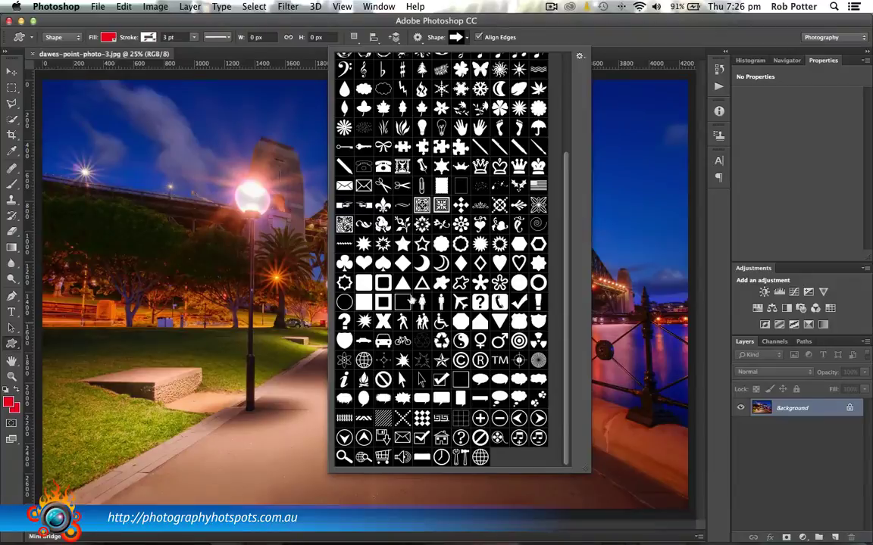
{"action": "scroll", "coordinate": [379, 203], "scroll_direction": "up", "scroll_amount": 1}
{"action": "scroll", "coordinate": [422, 226], "scroll_direction": "up", "scroll_amount": 5}
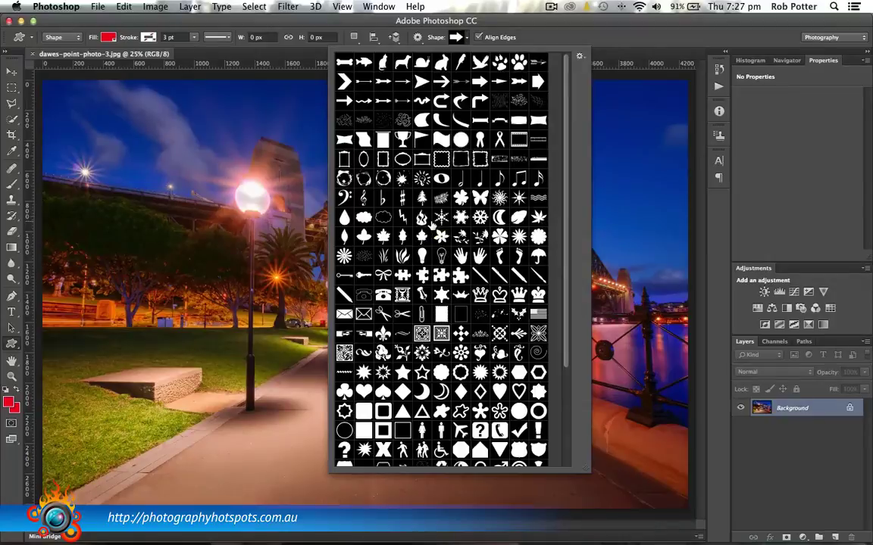
{"action": "scroll", "coordinate": [432, 223], "scroll_direction": "down", "scroll_amount": 2}
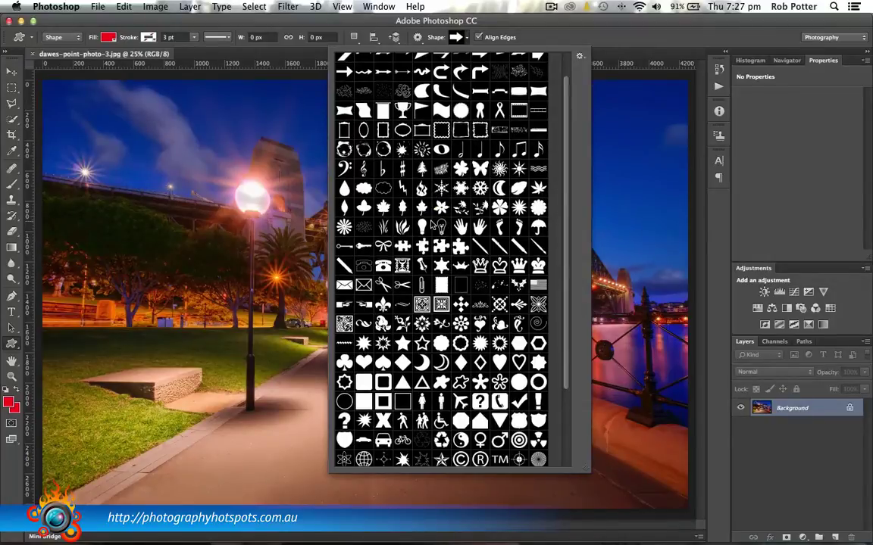
{"action": "scroll", "coordinate": [433, 223], "scroll_direction": "down", "scroll_amount": 1}
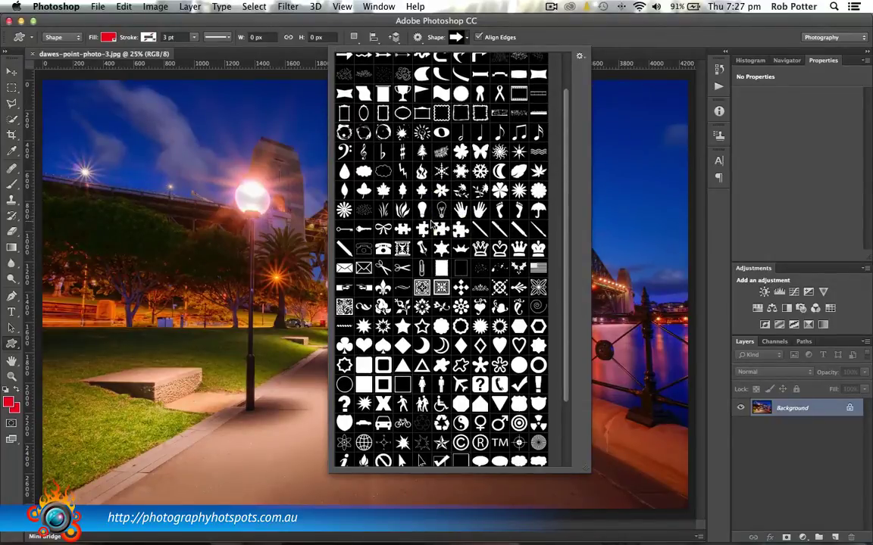
{"action": "scroll", "coordinate": [434, 225], "scroll_direction": "down", "scroll_amount": 2}
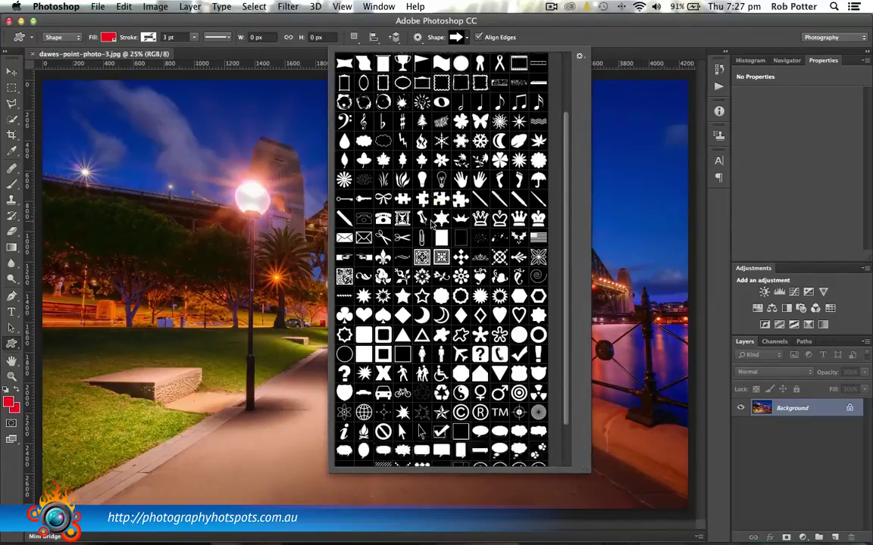
{"action": "scroll", "coordinate": [452, 334], "scroll_direction": "down", "scroll_amount": 2}
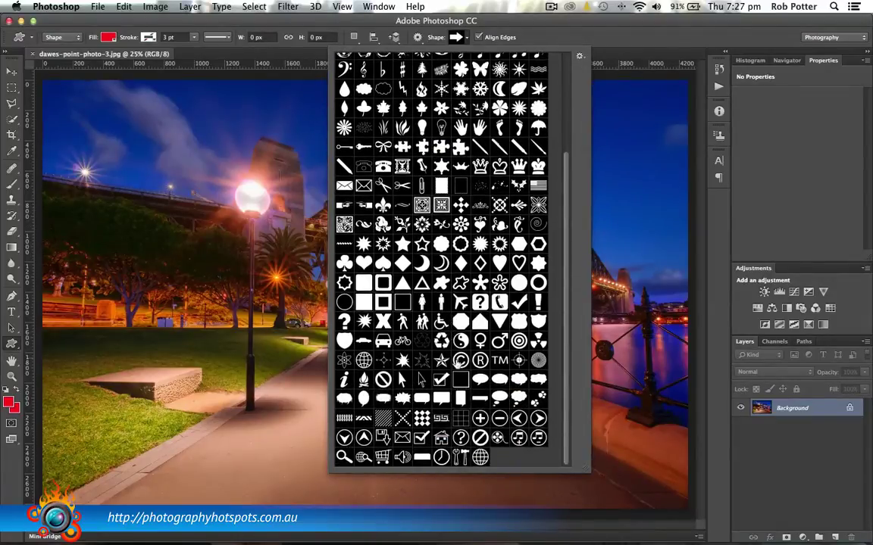
{"action": "left_click", "coordinate": [461, 362]}
{"action": "left_click", "coordinate": [649, 38]}
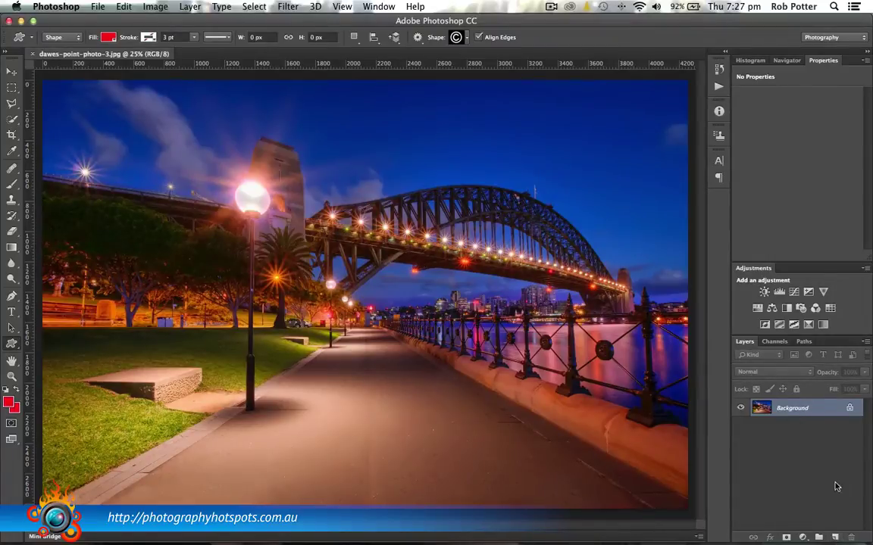
Create a new layer above the Background and name it copyright
{"action": "left_click", "coordinate": [834, 537]}
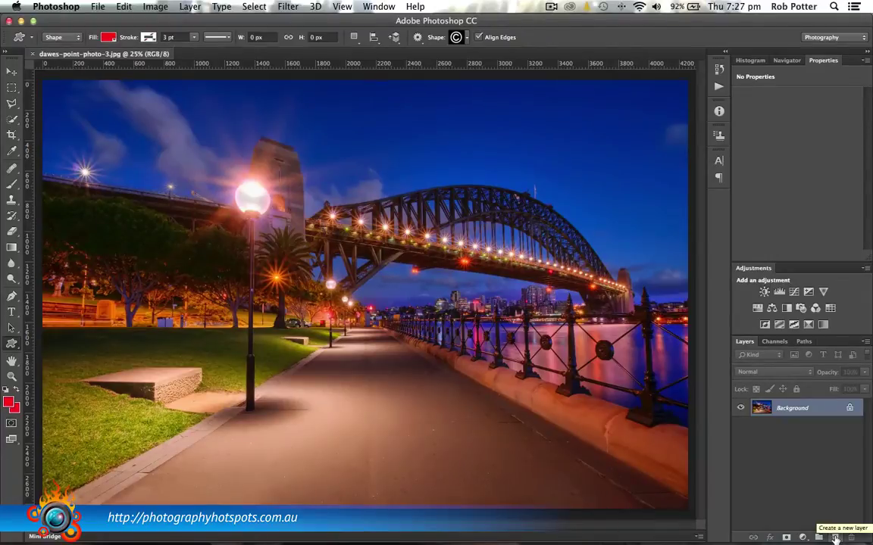
{"action": "left_click", "coordinate": [835, 537]}
{"action": "double_click", "coordinate": [780, 409]}
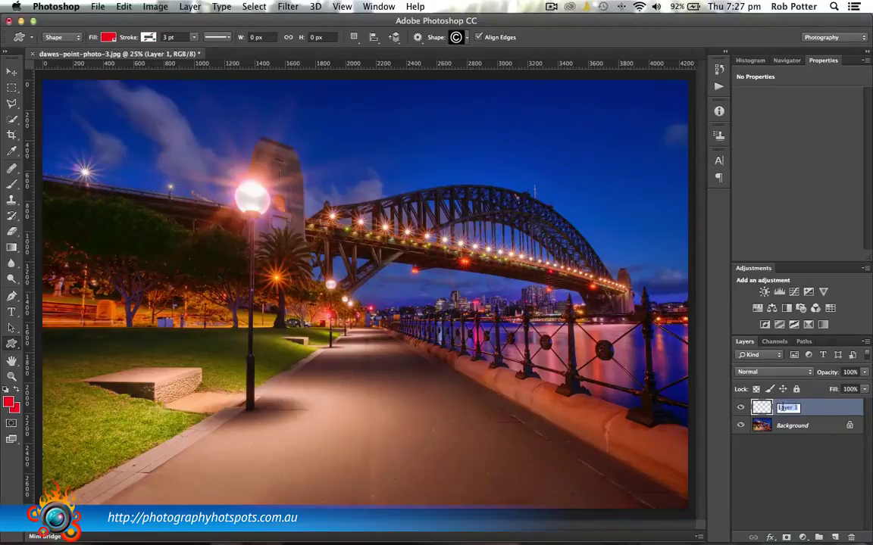
{"action": "type", "text": "wate"}
{"action": "type", "text": "copyright"}
{"action": "key", "text": "Return"}
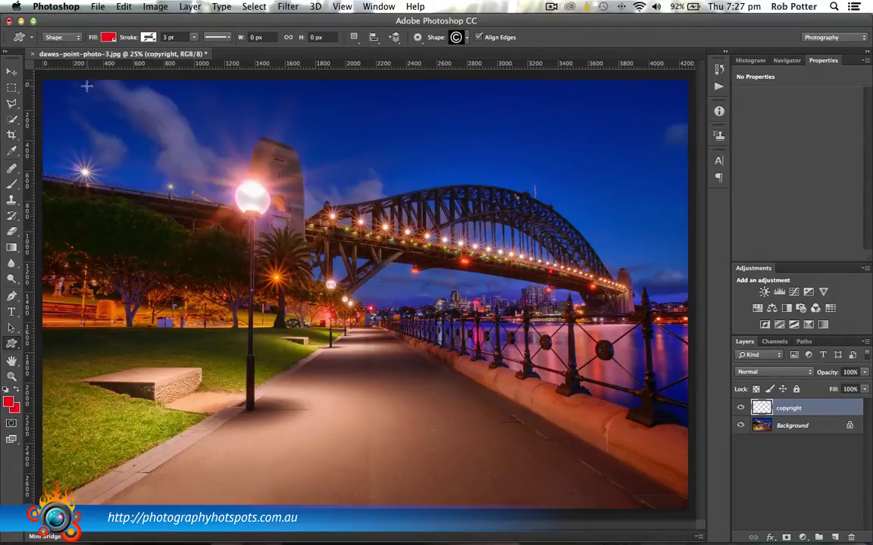
Keep the tool mode at Shape and draw a red copyright symbol about 642 by 553 px near the photo's center
{"action": "left_click", "coordinate": [67, 40]}
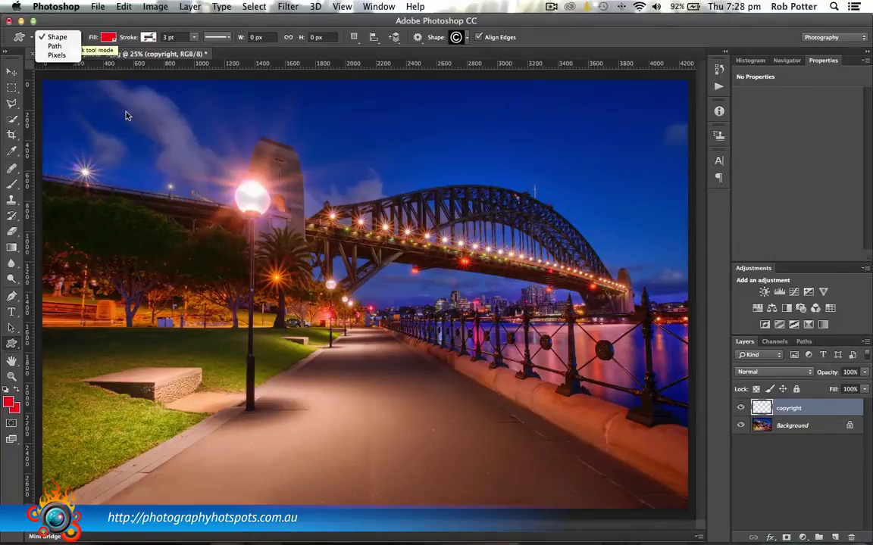
{"action": "left_click", "coordinate": [499, 35]}
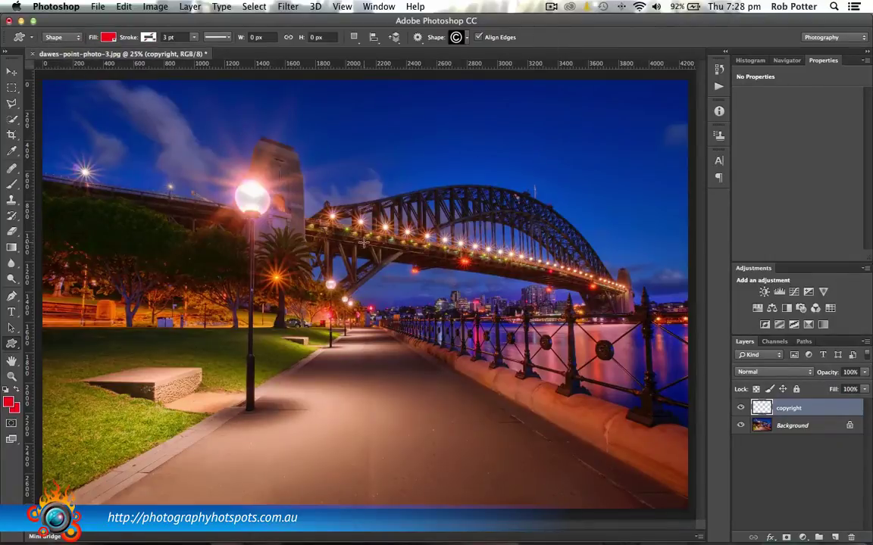
{"action": "left_click_drag", "start_coordinate": [353, 275], "coordinate": [449, 357]}
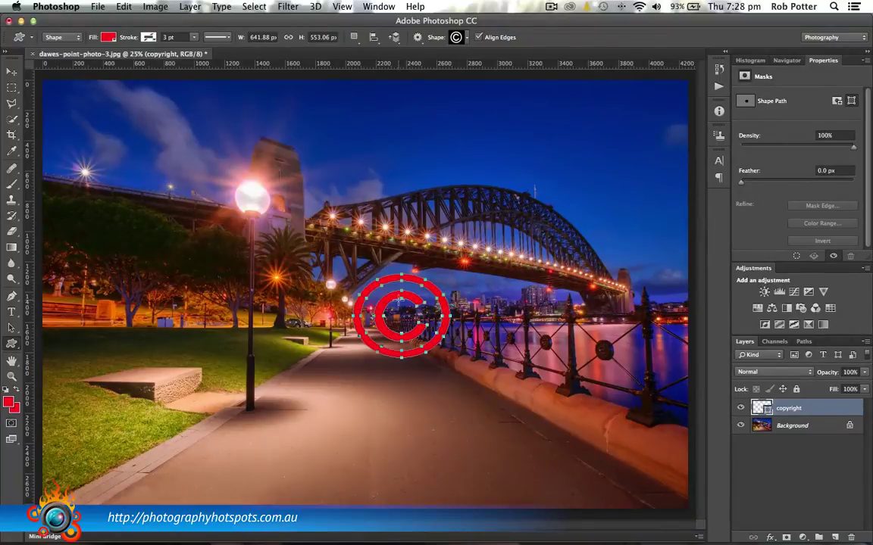
Move the red copyright symbol up and left onto the bridge's near end, and delete the copyright layer
{"action": "left_click", "coordinate": [12, 71]}
{"action": "left_click_drag", "start_coordinate": [375, 289], "coordinate": [309, 221]}
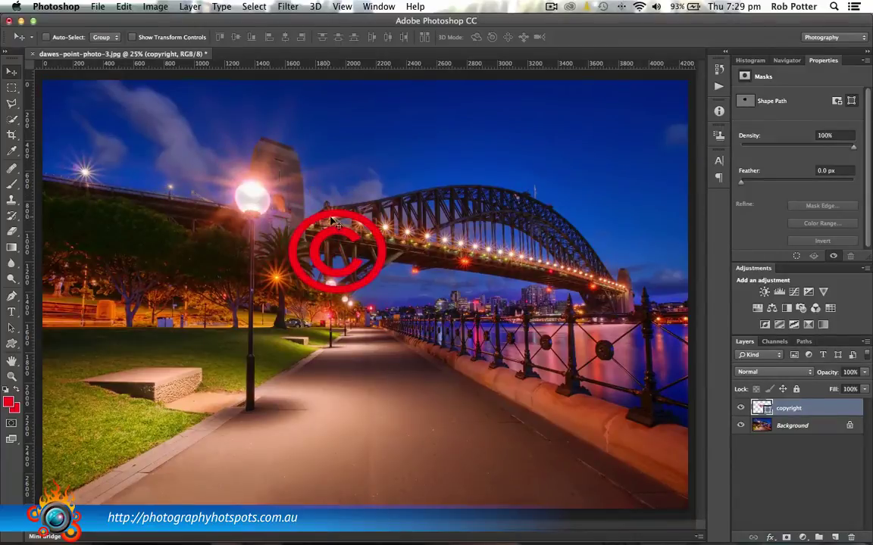
{"action": "left_click_drag", "start_coordinate": [792, 409], "coordinate": [850, 534]}
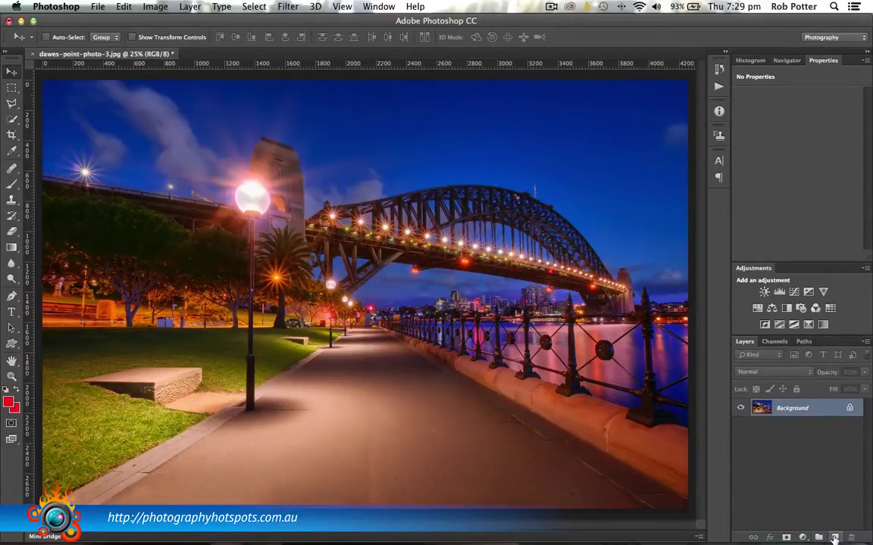
Add a new empty layer and draw a large copyright symbol near the photo's center with the Custom Shape Tool in Path mode
{"action": "key", "text": "super+shift+alt+n"}
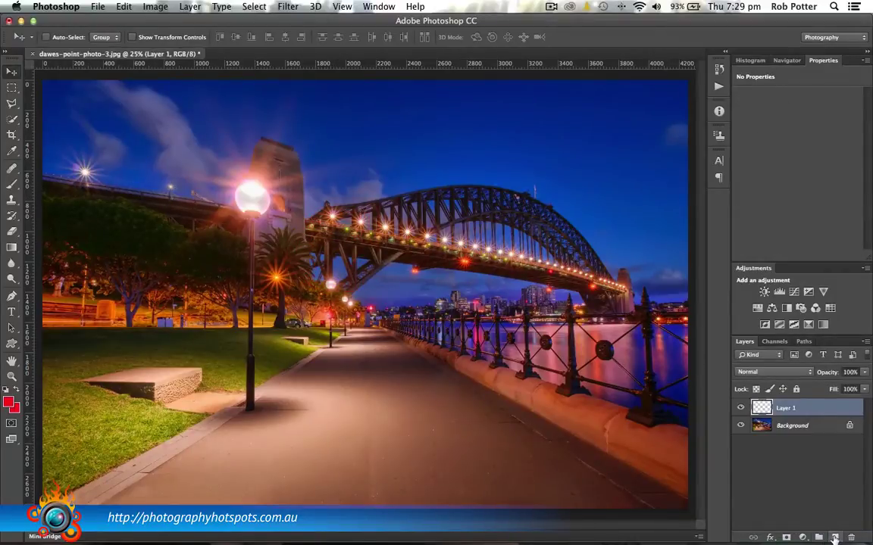
{"action": "left_click", "coordinate": [10, 345]}
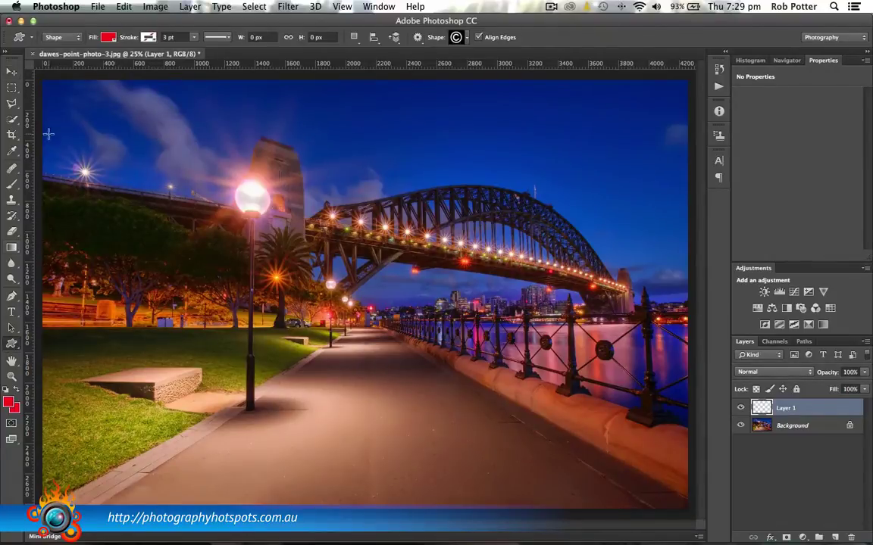
{"action": "left_click", "coordinate": [77, 39]}
{"action": "left_click", "coordinate": [72, 46]}
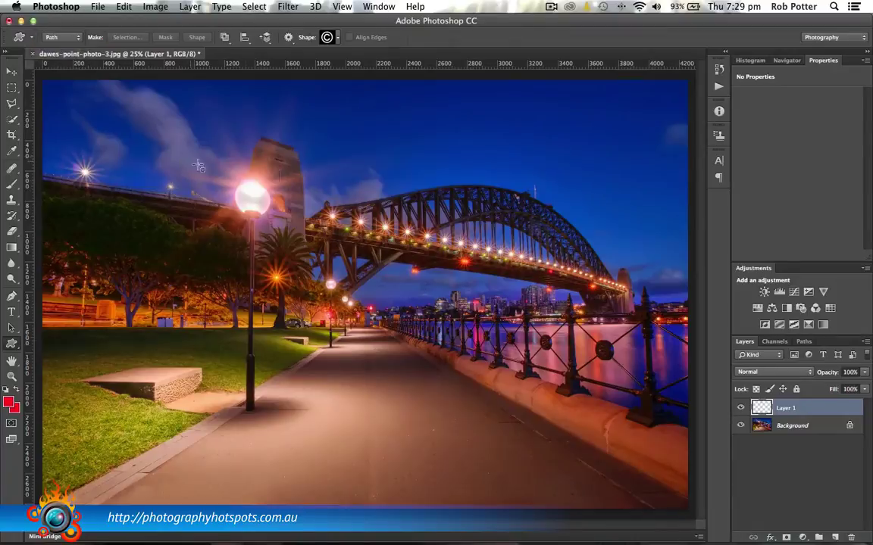
{"action": "left_click_drag", "start_coordinate": [348, 237], "coordinate": [497, 372]}
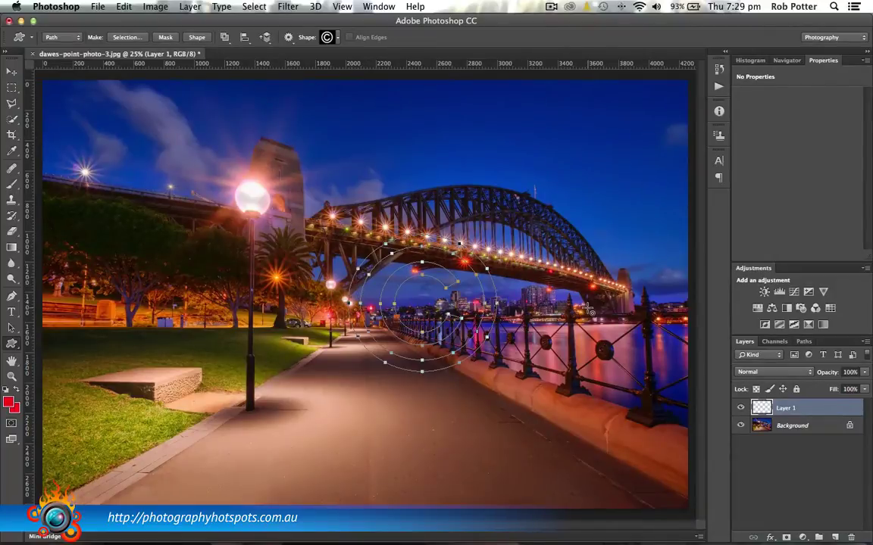
Dismiss the path, try drawing a large red copyright symbol near the photo's center in Pixels mode, and undo it
{"action": "key", "text": "Escape"}
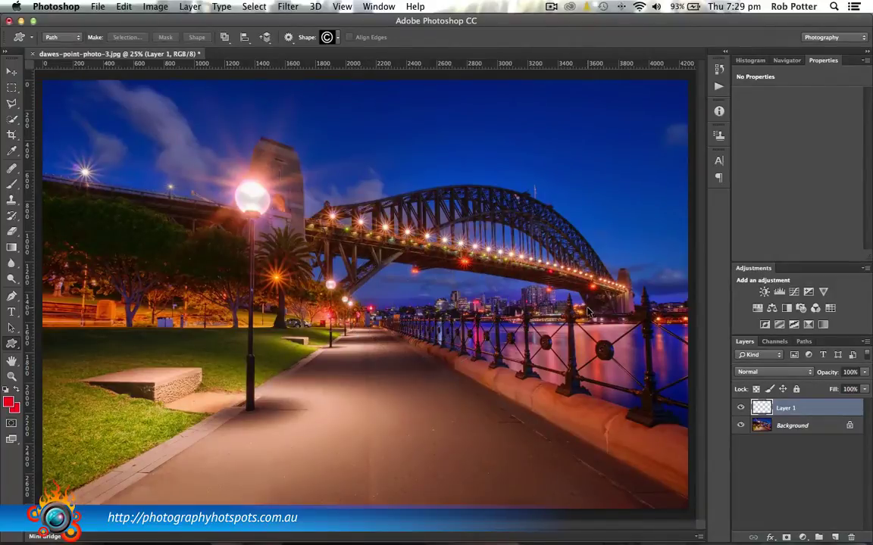
{"action": "left_click", "coordinate": [74, 41]}
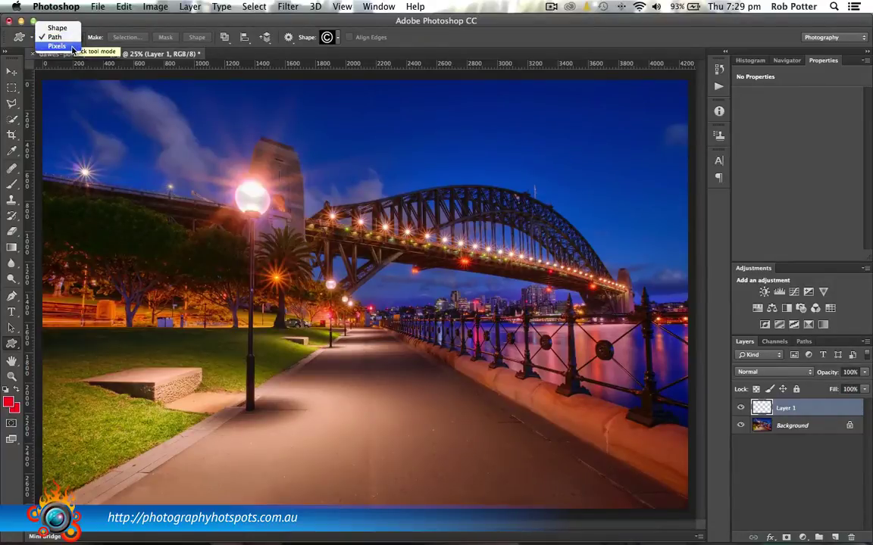
{"action": "left_click", "coordinate": [57, 45]}
{"action": "left_click_drag", "start_coordinate": [353, 235], "coordinate": [505, 372]}
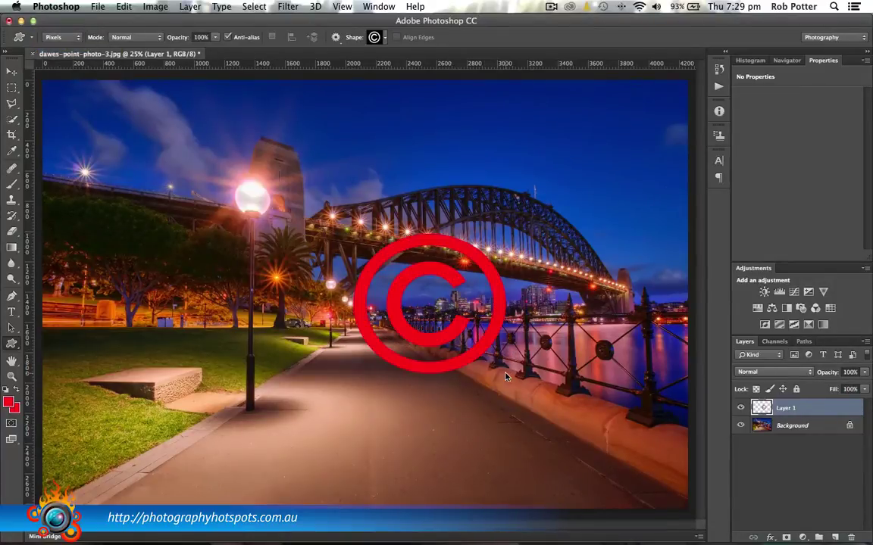
{"action": "key", "text": "super+z"}
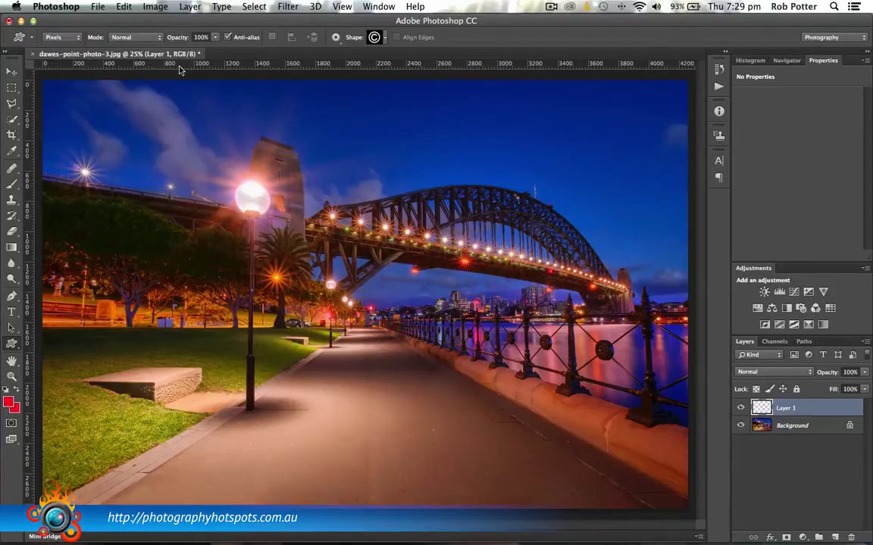
Try drawing a copyright symbol over the bridge arch in Path mode on Layer 1, and dismiss the path
{"action": "left_click", "coordinate": [55, 37]}
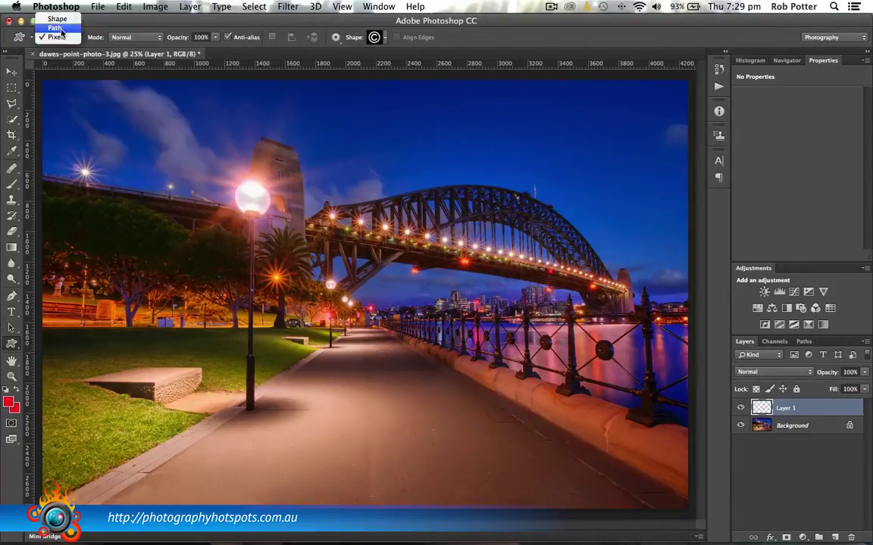
{"action": "left_click", "coordinate": [55, 27]}
{"action": "left_click_drag", "start_coordinate": [354, 162], "coordinate": [485, 298]}
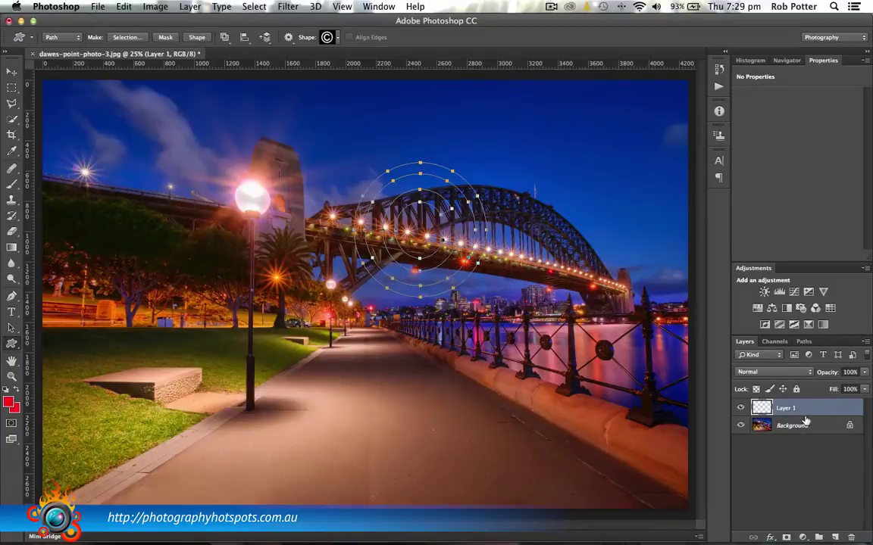
{"action": "key", "text": "Return"}
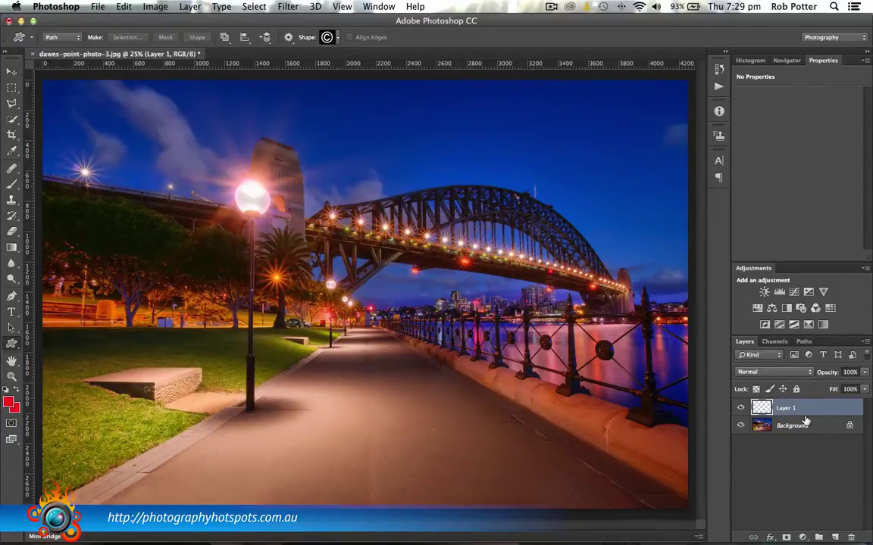
Draw a small red copyright symbol over the near end of the bridge on Layer 1 in Pixels mode
{"action": "left_click", "coordinate": [66, 39]}
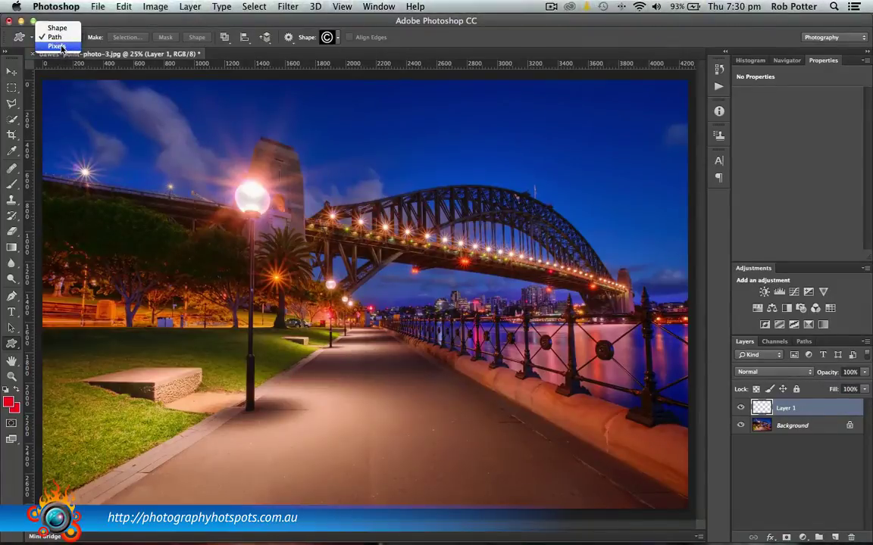
{"action": "left_click", "coordinate": [59, 46]}
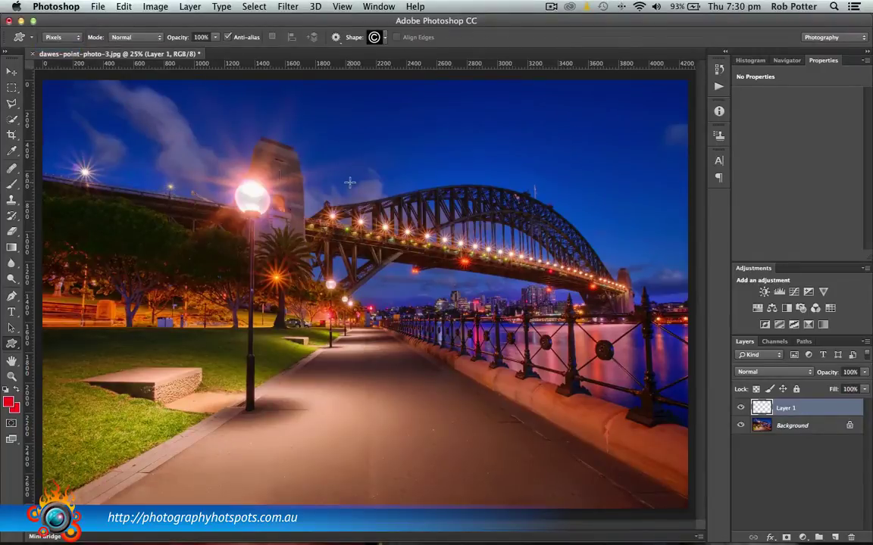
{"action": "left_click_drag", "start_coordinate": [350, 183], "coordinate": [522, 245]}
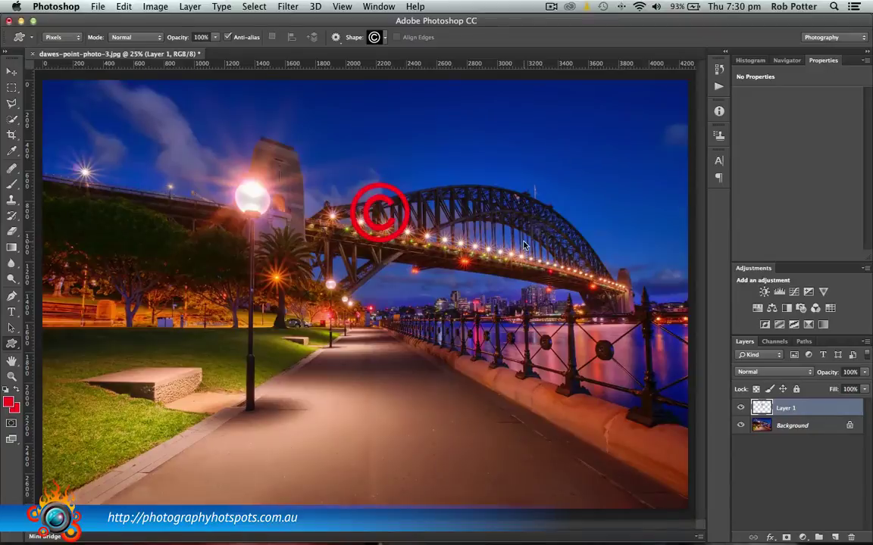
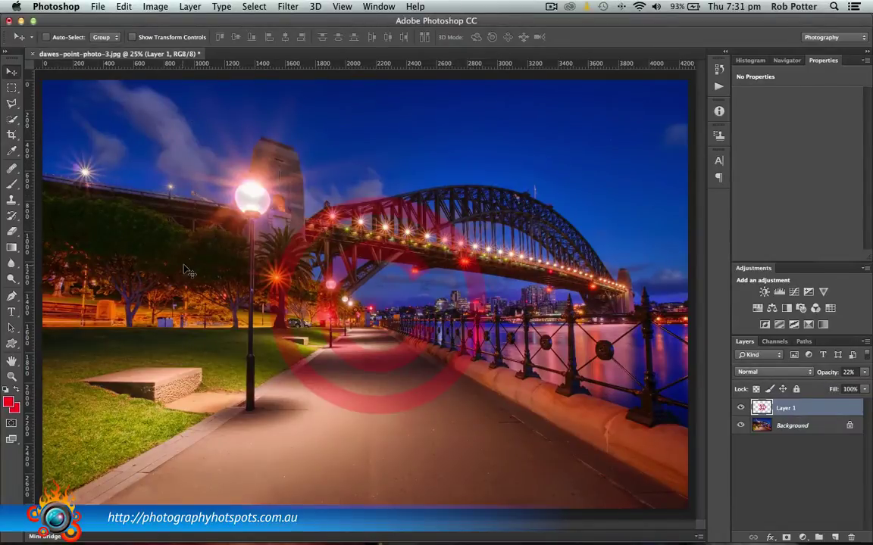
Set Layer 1's opacity to 100% and move the red copyright symbol onto the walkway near the photo's lower-right corner
{"action": "key", "text": "0"}
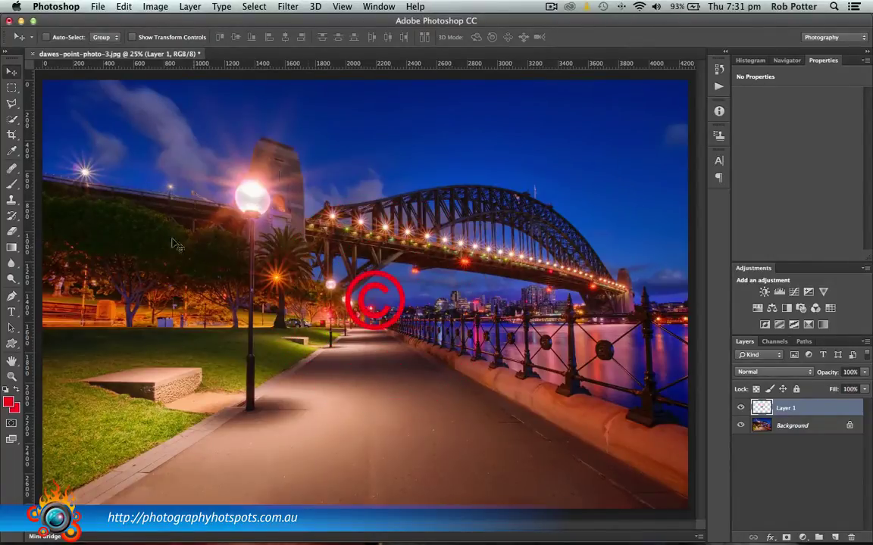
{"action": "left_click_drag", "start_coordinate": [370, 303], "coordinate": [593, 466]}
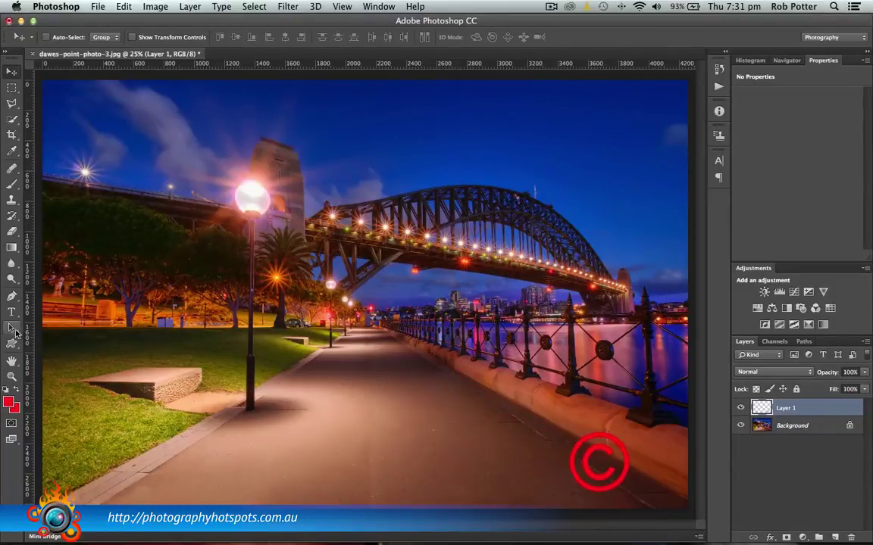
Add a horizontal text line reading "Photography Hot Spots" across the lower part of the walkway
{"action": "left_click", "coordinate": [12, 313]}
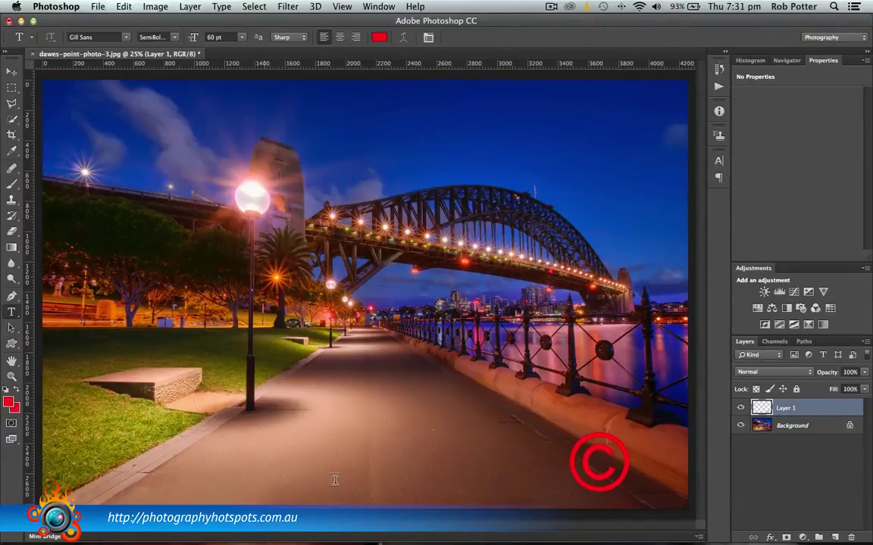
{"action": "left_click", "coordinate": [264, 472]}
{"action": "type", "text": "P"}
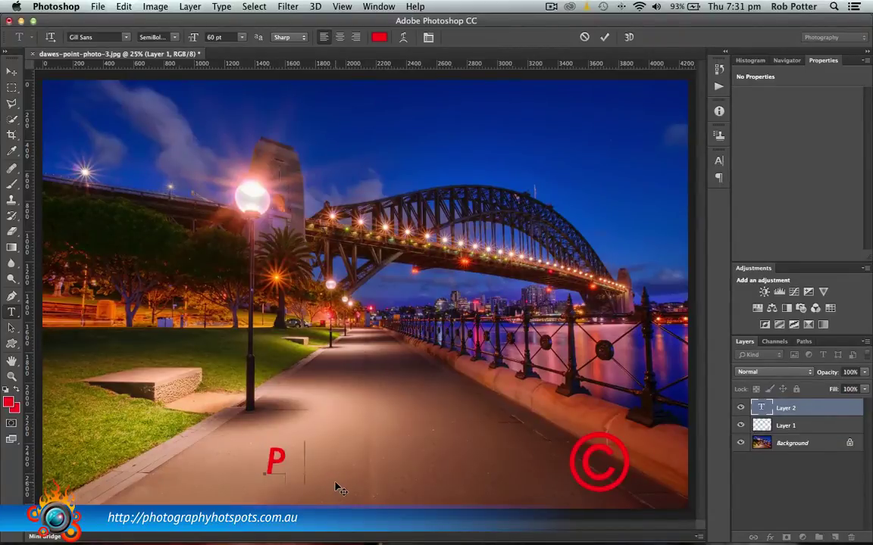
{"action": "type", "text": "hotography Hot Spots"}
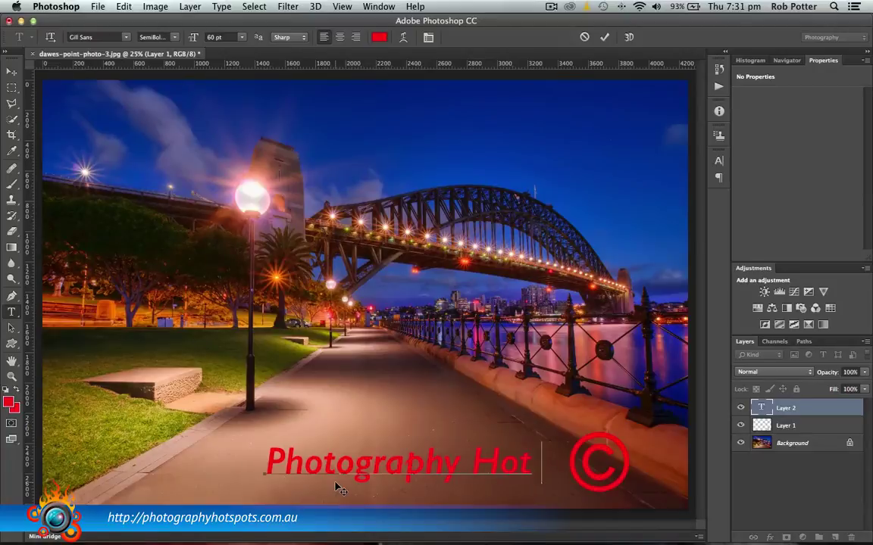
{"action": "key", "text": "BackSpace"}
{"action": "key", "text": "BackSpace"}
{"action": "key", "text": "BackSpace"}
{"action": "key", "text": "BackSpace"}
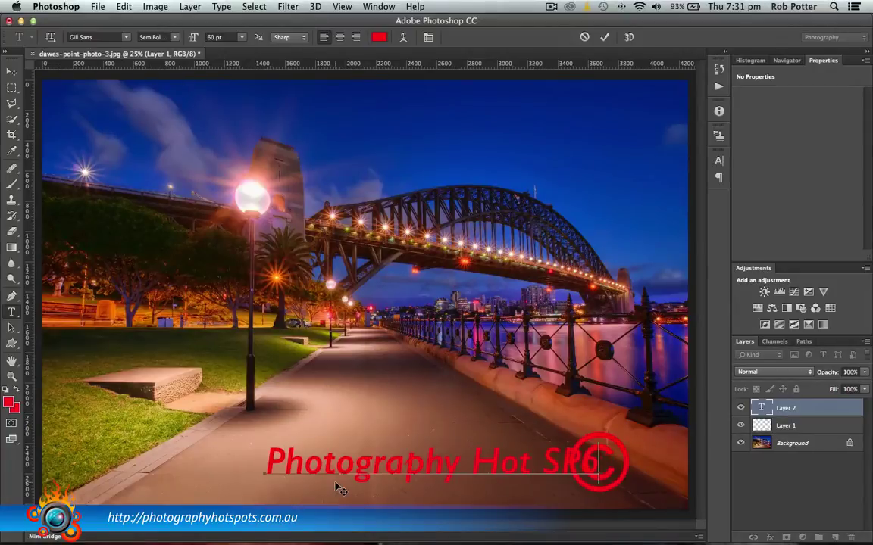
{"action": "type", "text": "pots"}
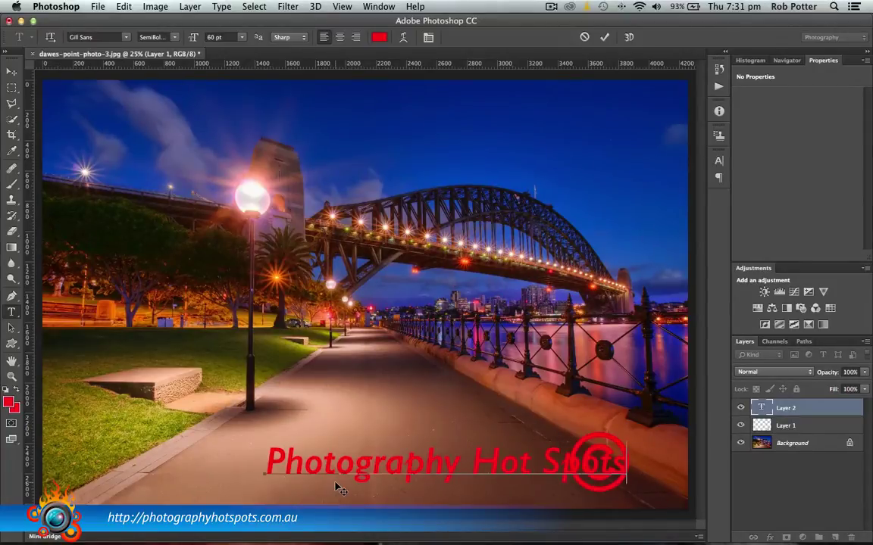
{"action": "left_click", "coordinate": [604, 37]}
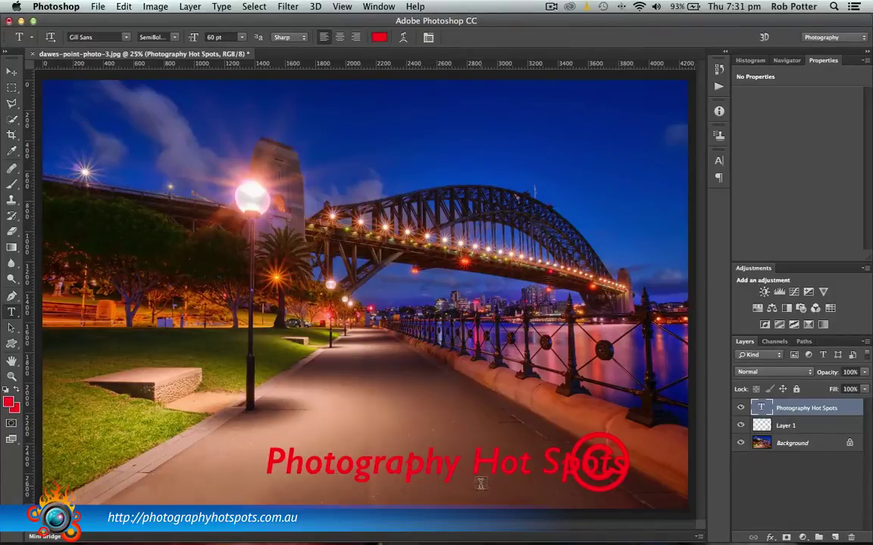
Rename Layer 1 as copyright and move its symbol directly in front of the Photography Hot Spots text
{"action": "left_click", "coordinate": [11, 71]}
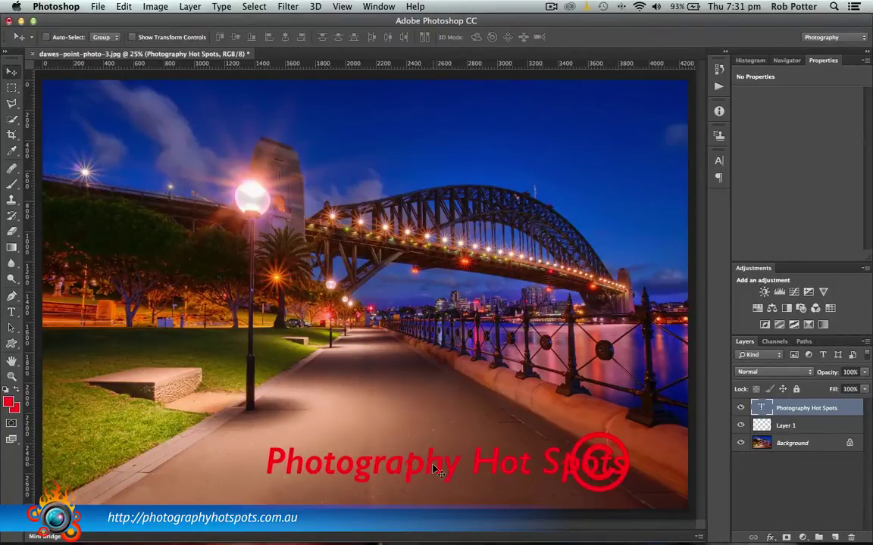
{"action": "double_click", "coordinate": [781, 425]}
{"action": "type", "text": "co"}
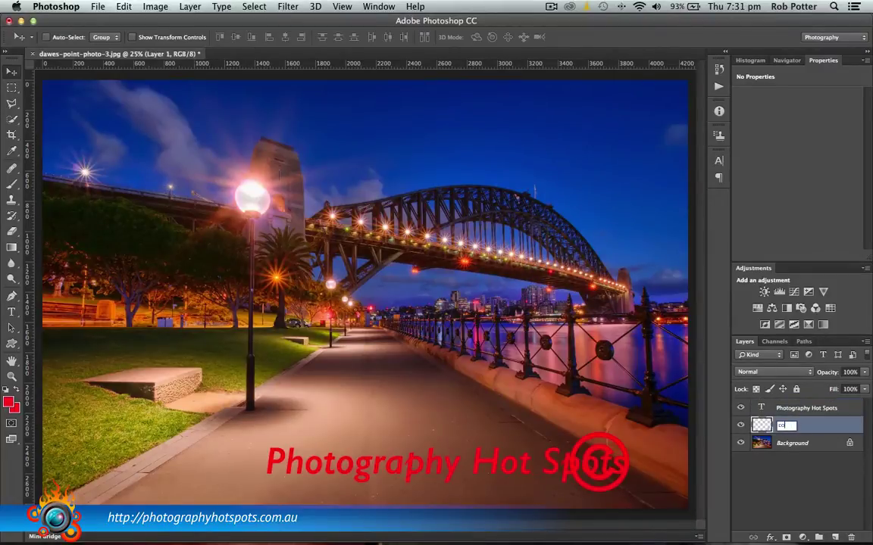
{"action": "type", "text": "pyright"}
{"action": "key", "text": "Return"}
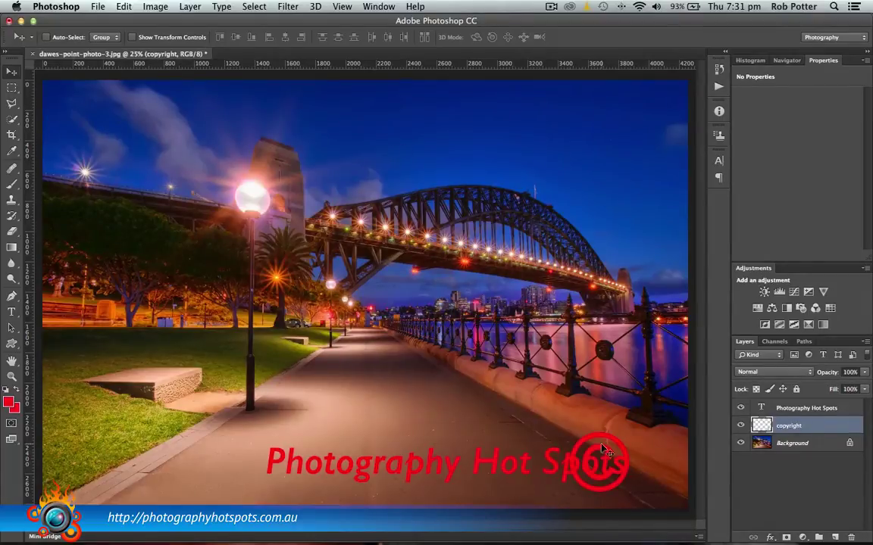
{"action": "left_click_drag", "start_coordinate": [603, 450], "coordinate": [248, 451]}
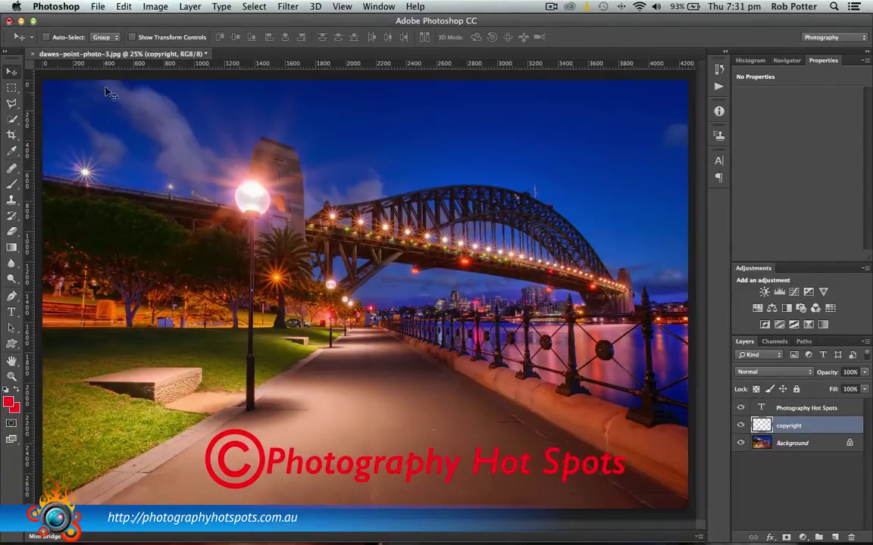
Scale the copyright symbol to about 49% with Free Transform and place it just after the word Spots
{"action": "left_click", "coordinate": [116, 9]}
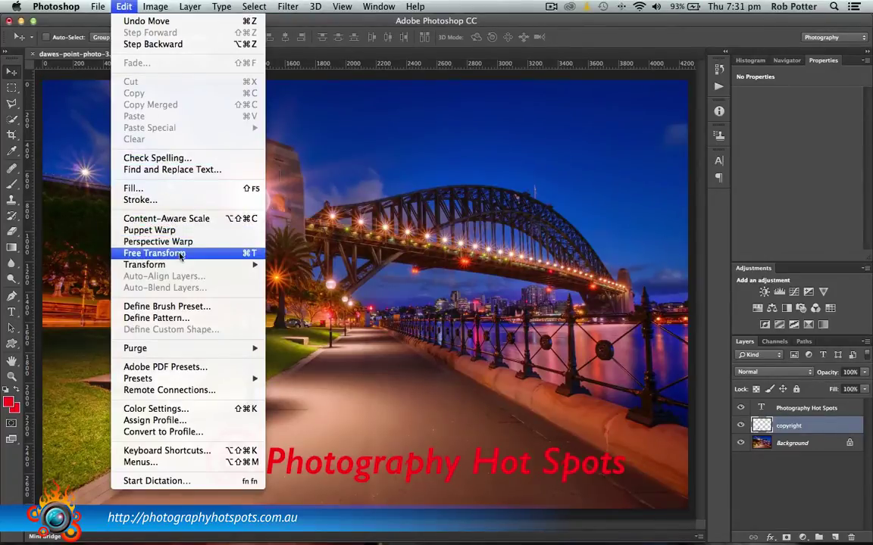
{"action": "left_click", "coordinate": [252, 256]}
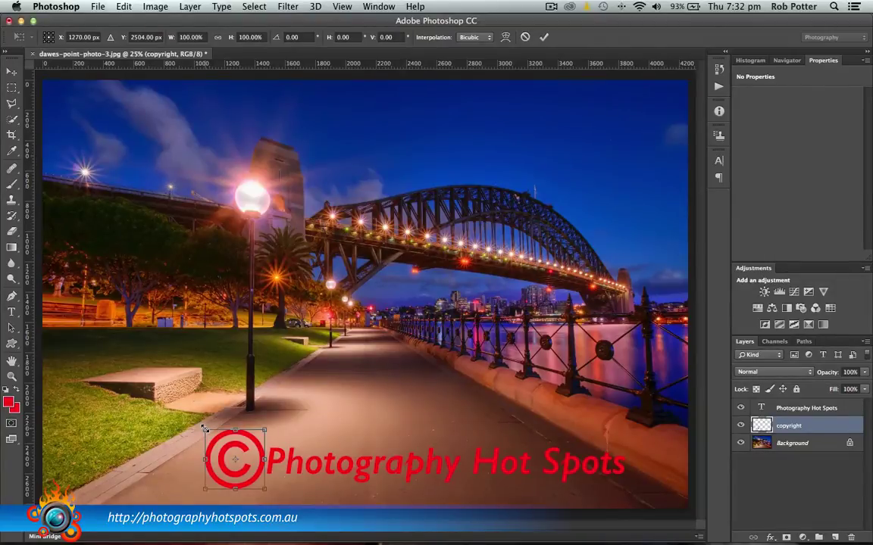
{"action": "left_click_drag", "start_coordinate": [204, 429], "coordinate": [219, 442]}
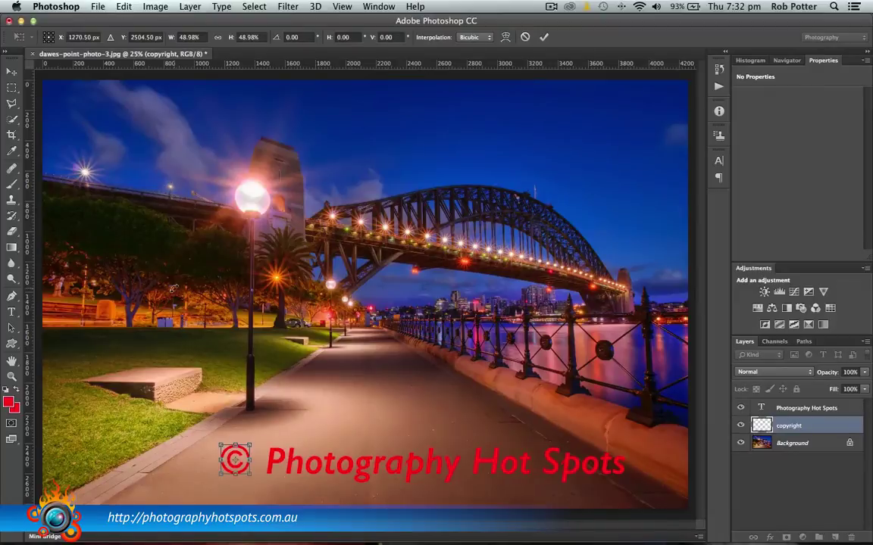
{"action": "left_click", "coordinate": [544, 36]}
{"action": "left_click_drag", "start_coordinate": [238, 461], "coordinate": [656, 465]}
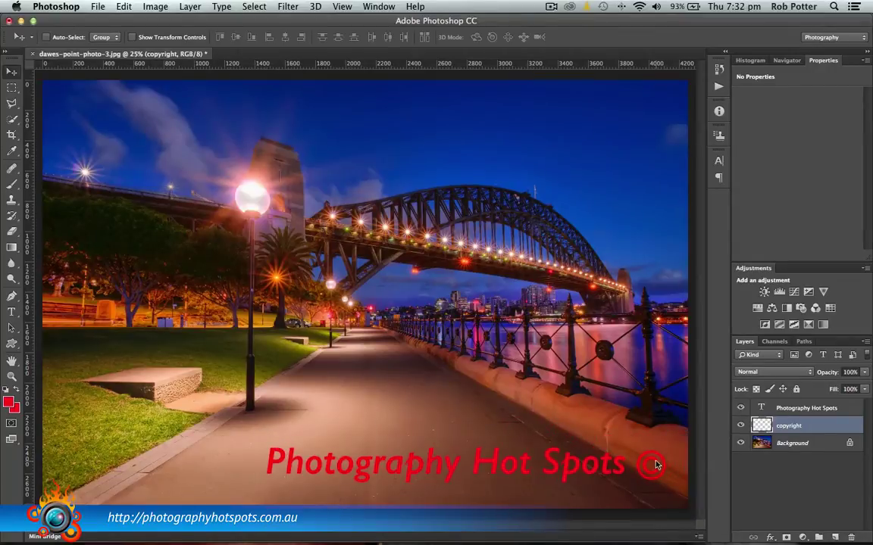
Move the text and copyright layers together to the photo's upper-left corner and scale them to about 47% with Free Transform
{"action": "left_click", "coordinate": [811, 409], "text": "shift"}
{"action": "left_click_drag", "start_coordinate": [595, 471], "coordinate": [397, 126]}
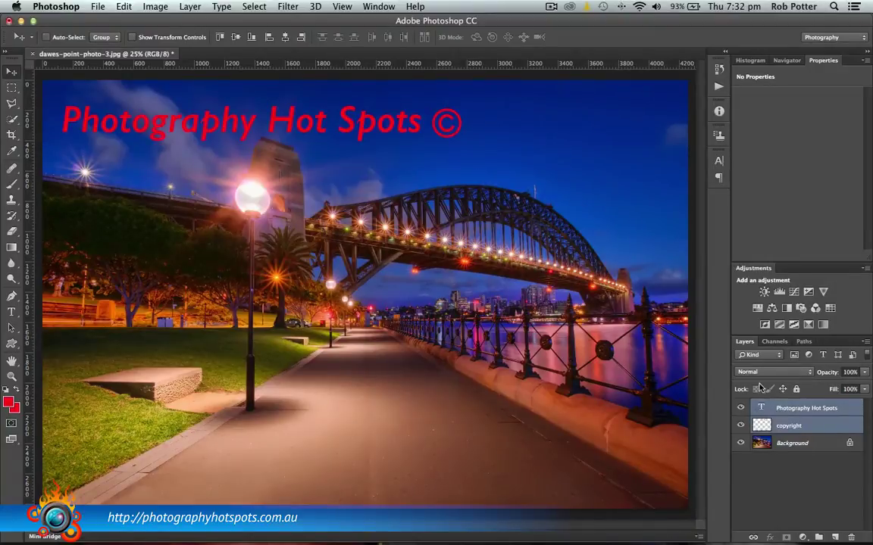
{"action": "left_click", "coordinate": [120, 8]}
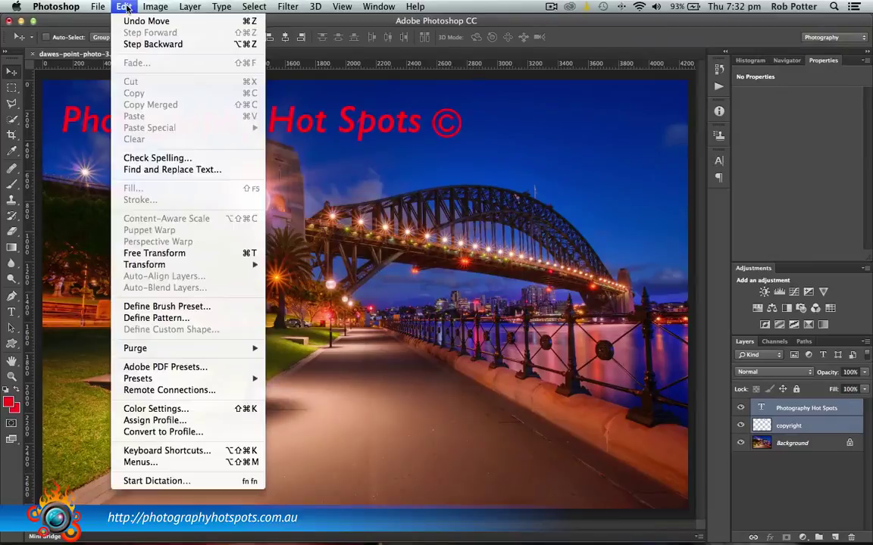
{"action": "left_click", "coordinate": [168, 253]}
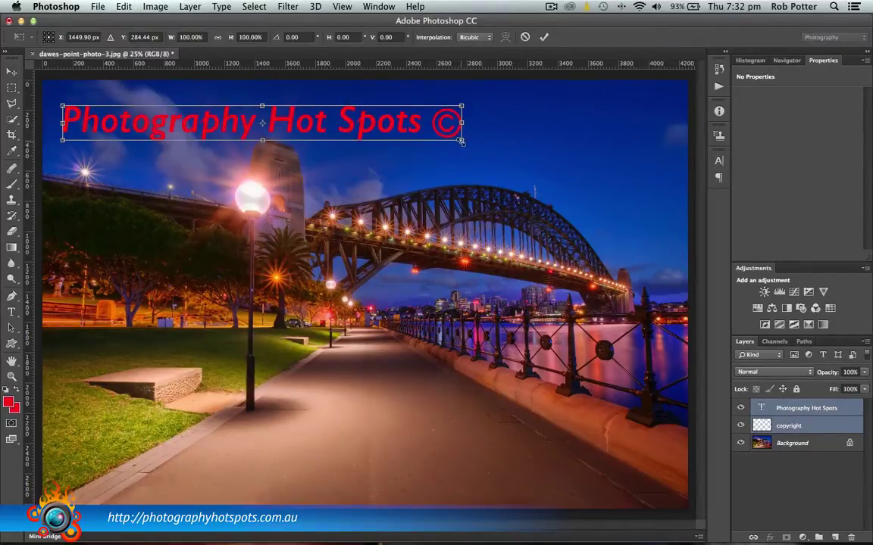
{"action": "left_click_drag", "start_coordinate": [461, 140], "coordinate": [249, 113]}
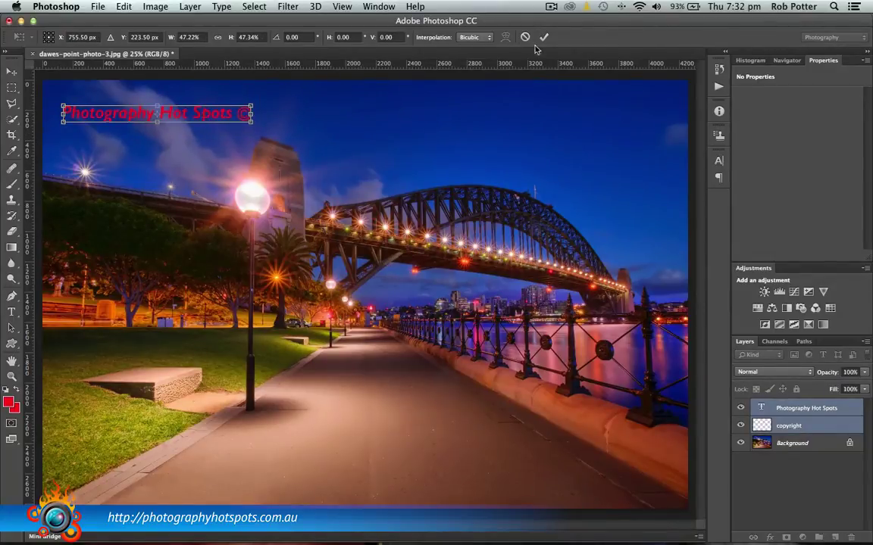
{"action": "key", "text": "Return"}
{"action": "left_click_drag", "start_coordinate": [194, 114], "coordinate": [184, 106]}
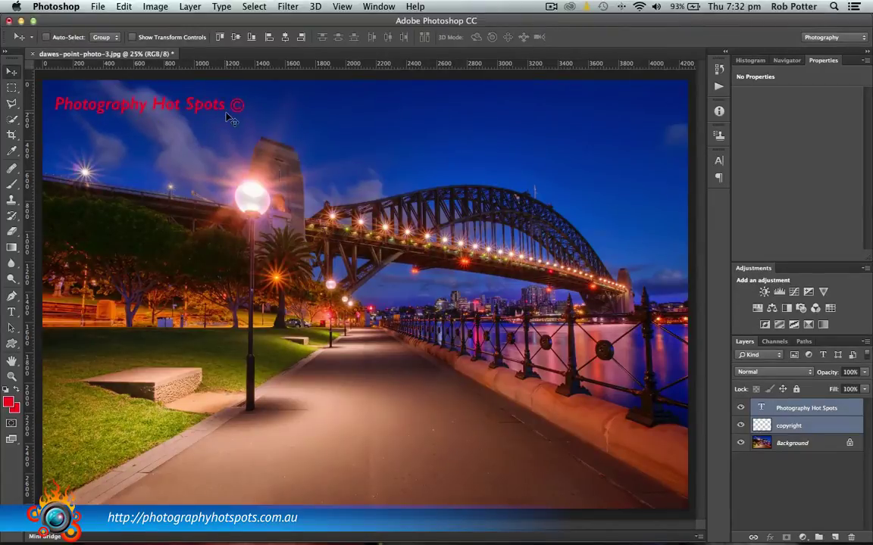